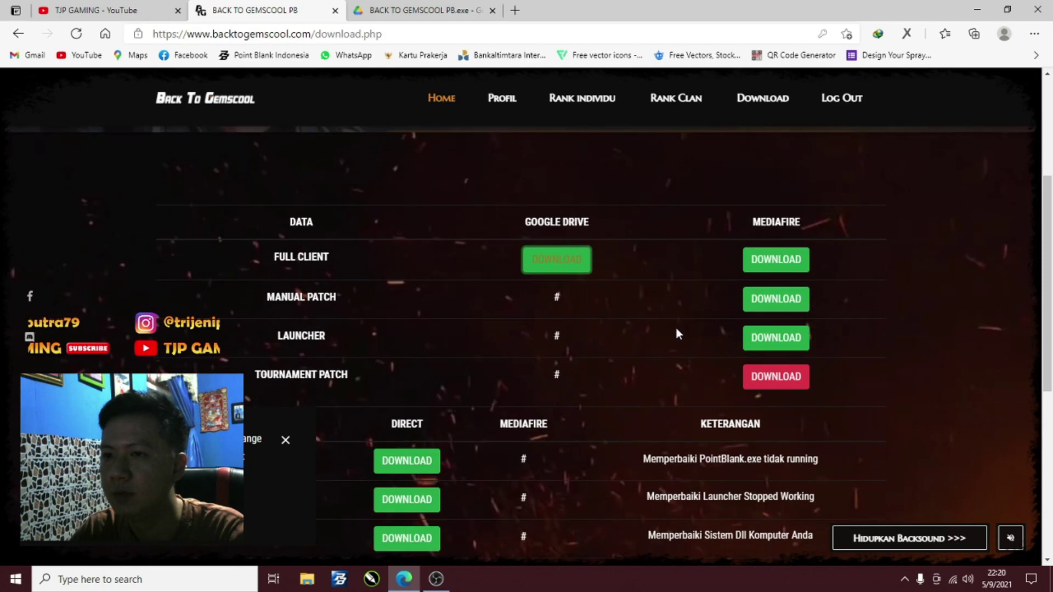
Start the 20.06 MB Manual_Patch.zip download from MediaFire through IDM, hiding its progress window
left_click(789, 302)
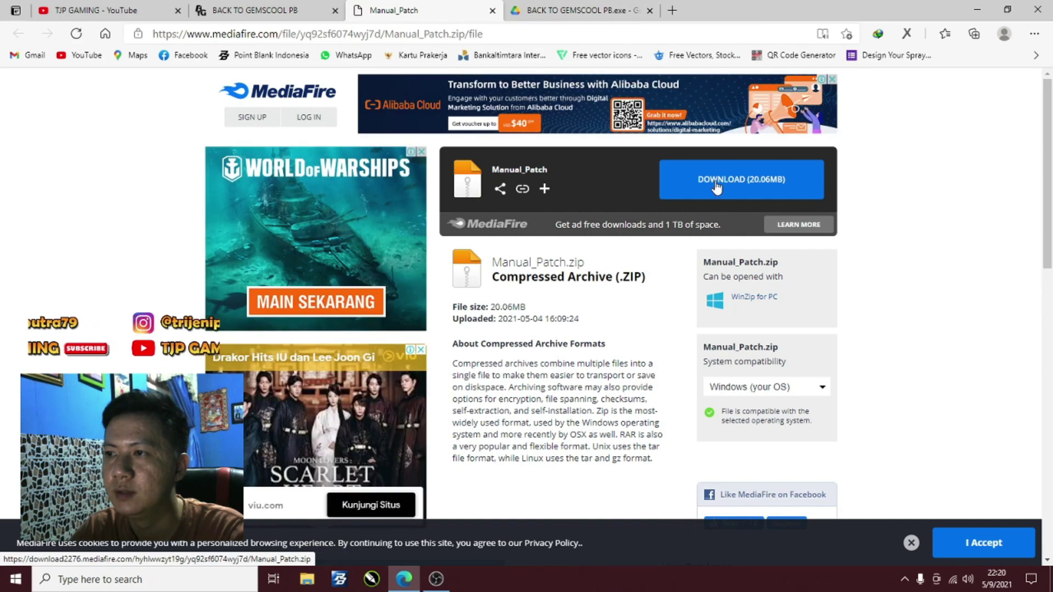
left_click(716, 188)
left_click(854, 9)
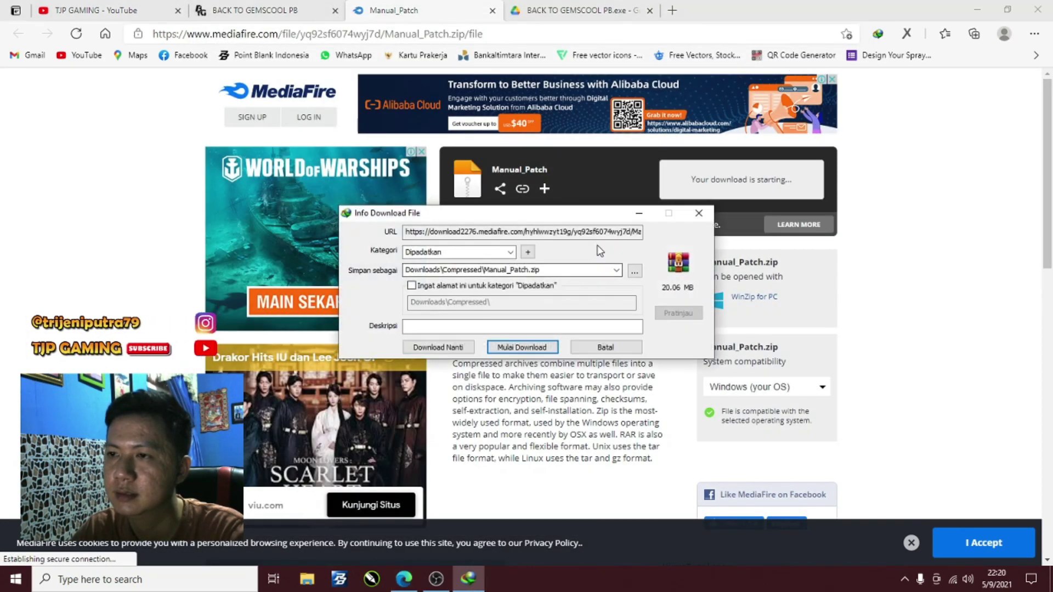
left_click(539, 349)
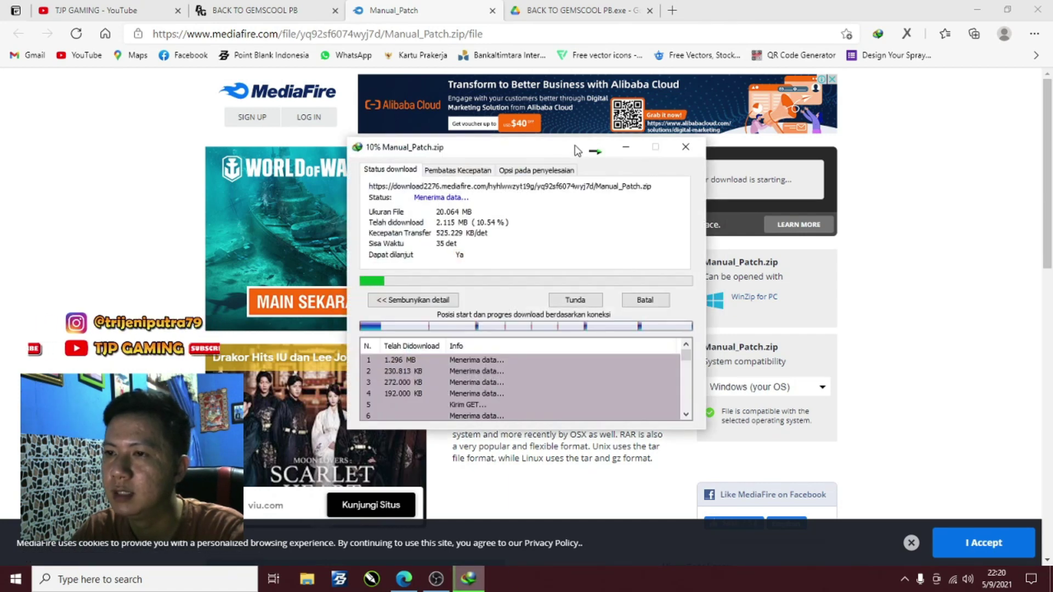
left_click(628, 148)
left_click(570, 7)
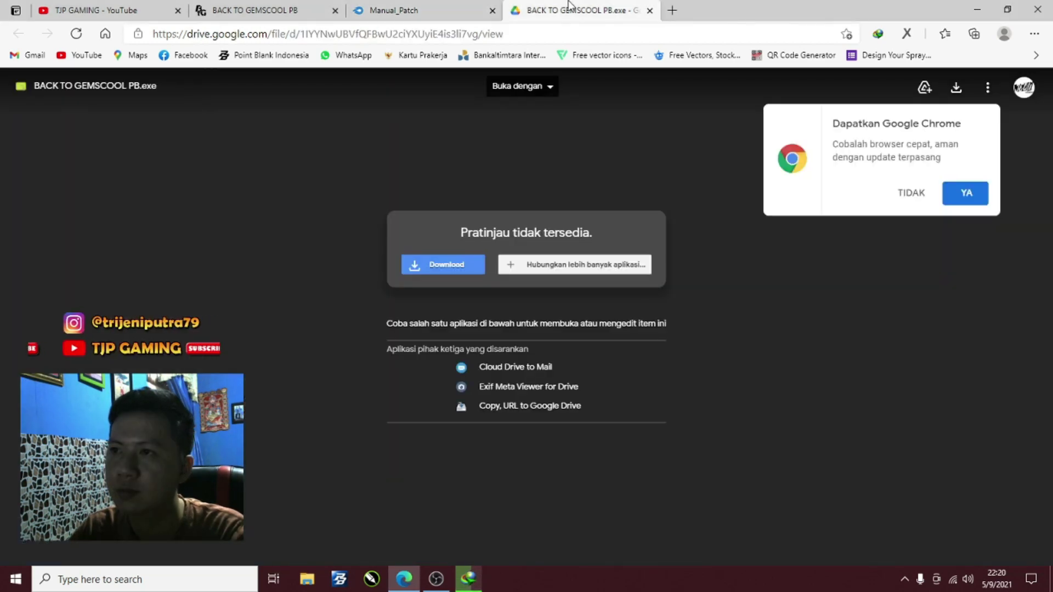
Start the 2.77 GB BACK TO GEMSCOOL PB.exe download past the scan warning, then cancel it in IDM
left_click(957, 89)
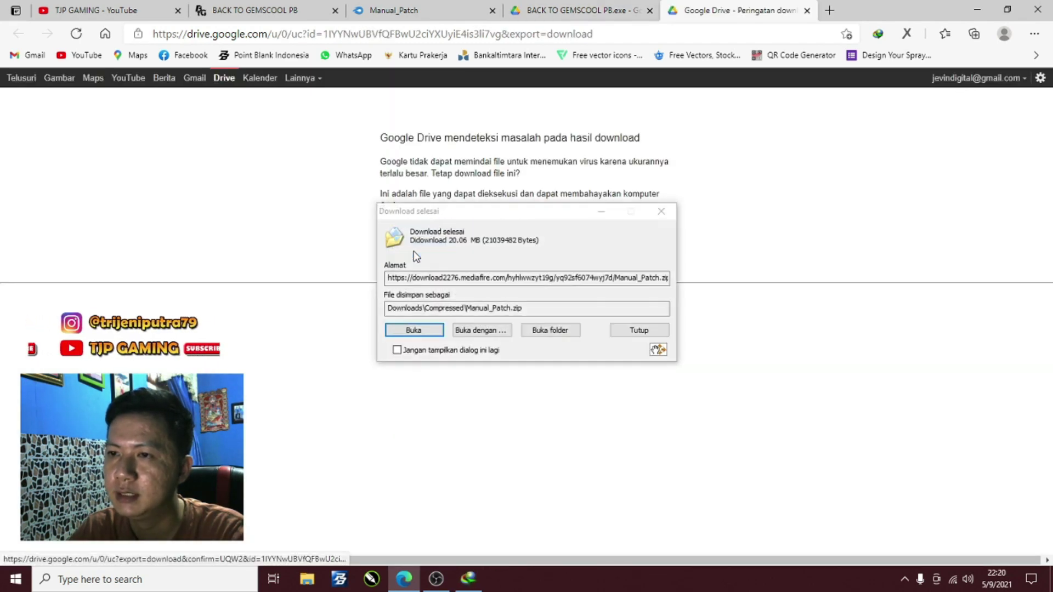
left_click(637, 330)
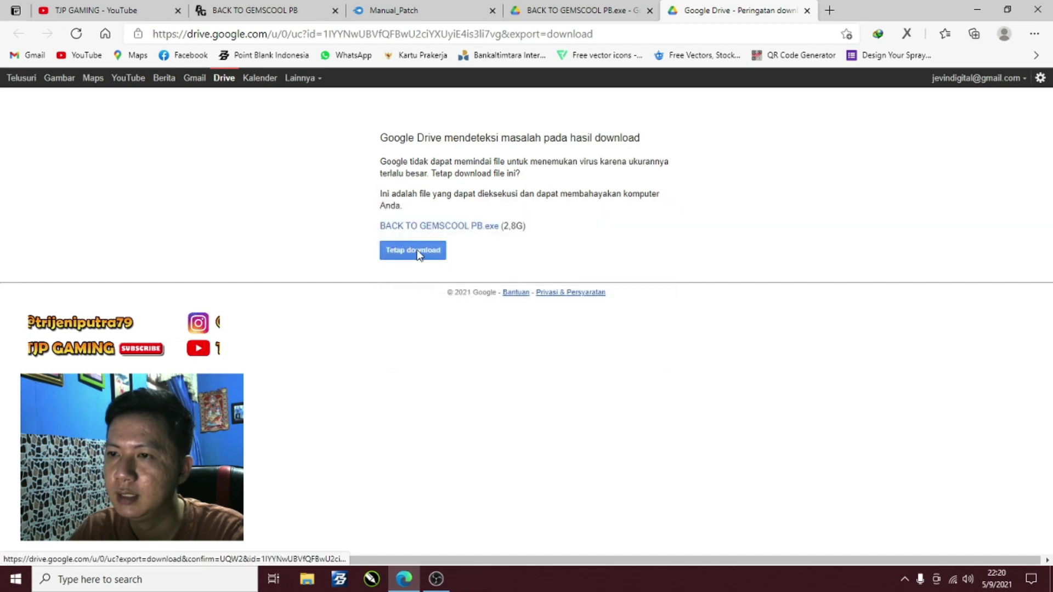
left_click(419, 252)
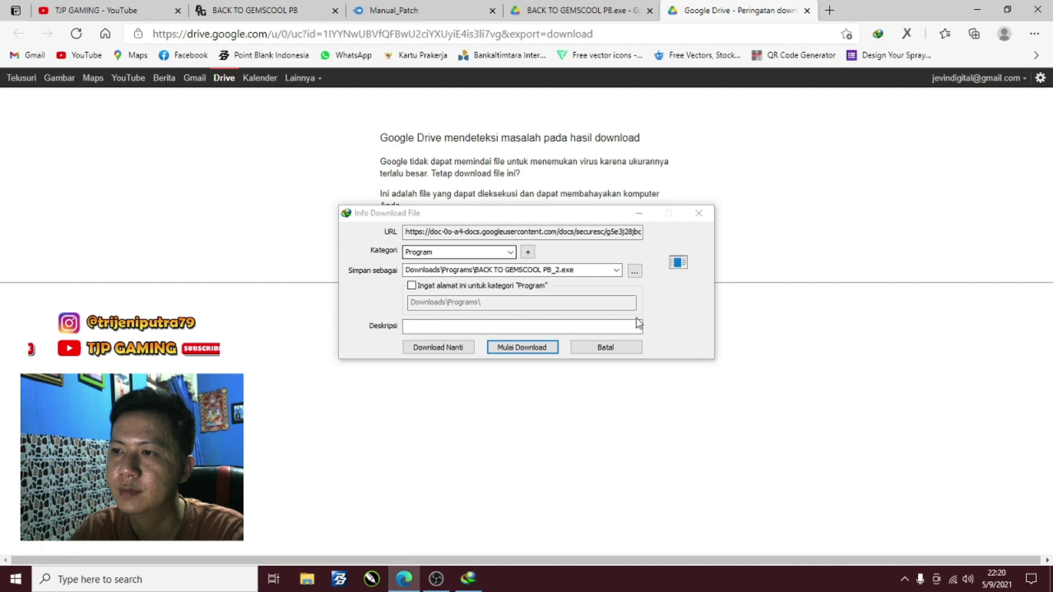
left_click(522, 349)
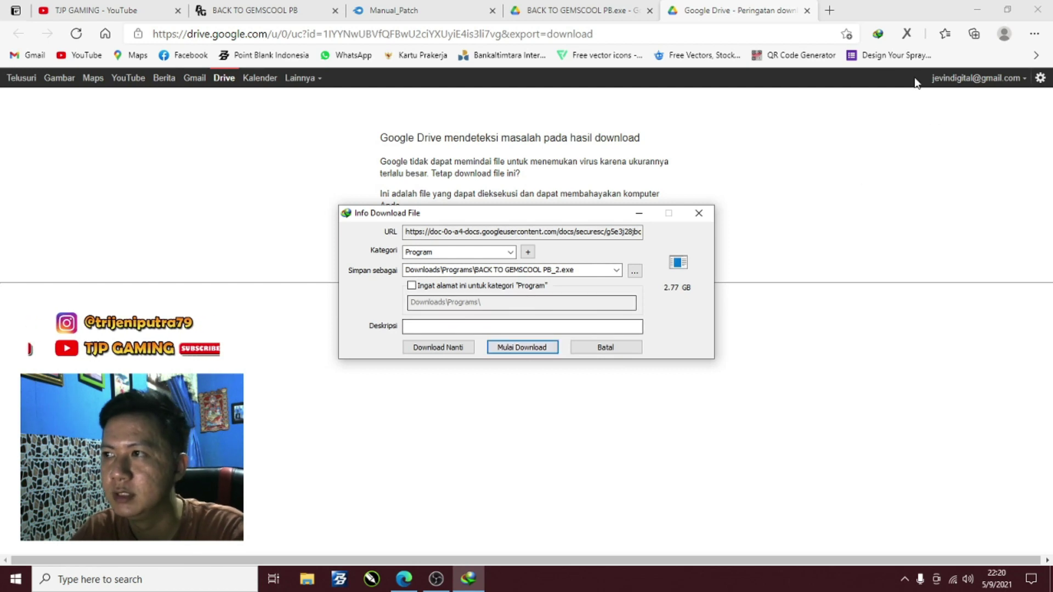
left_click(530, 349)
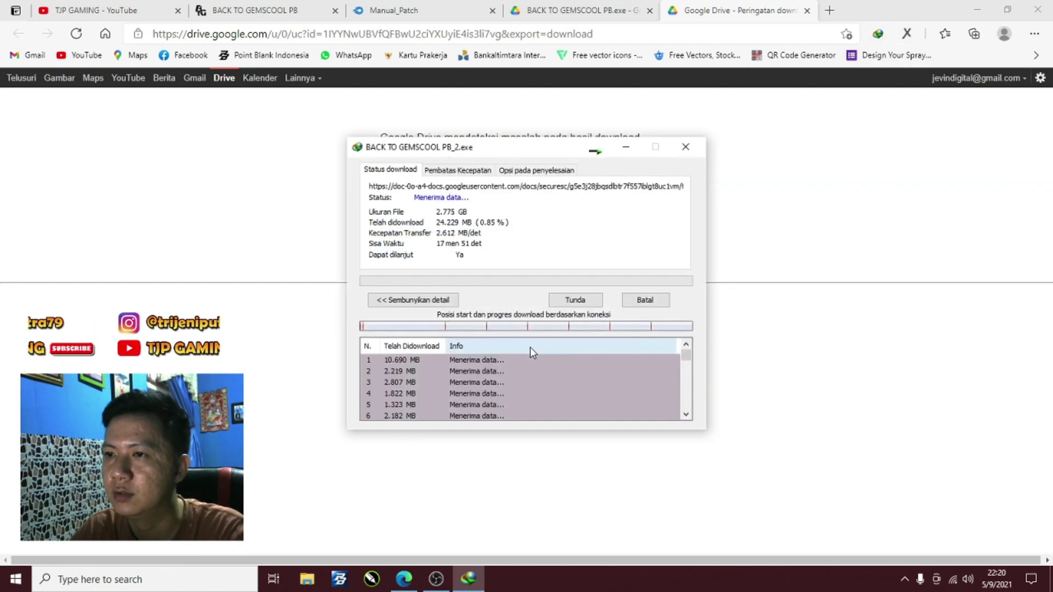
left_click(645, 309)
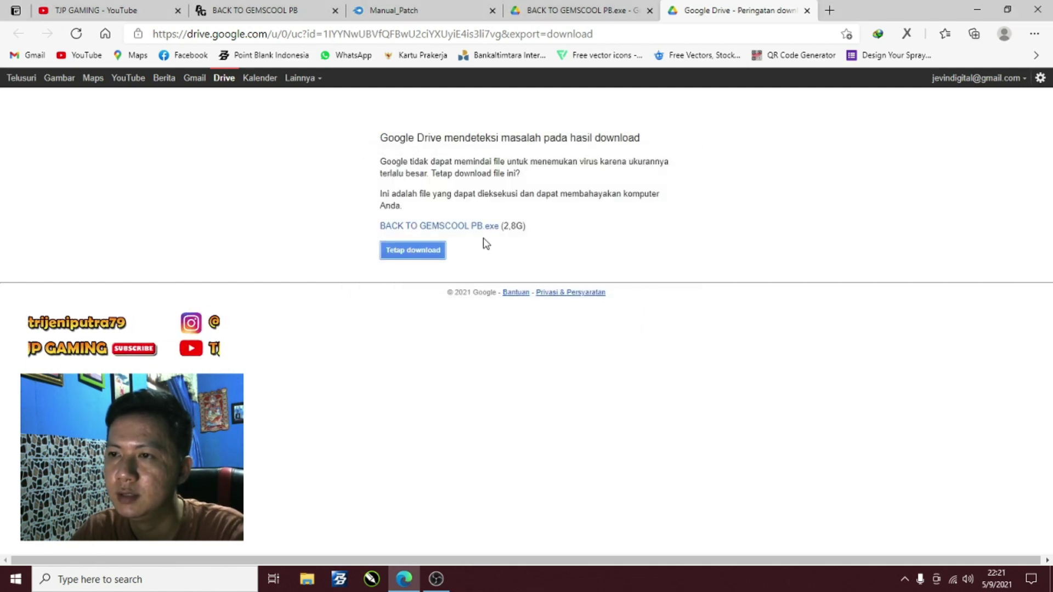
Close the Drive file viewer and the Drive download warning tabs
left_click(654, 8)
left_click(665, 8)
left_click(631, 8)
left_click(651, 12)
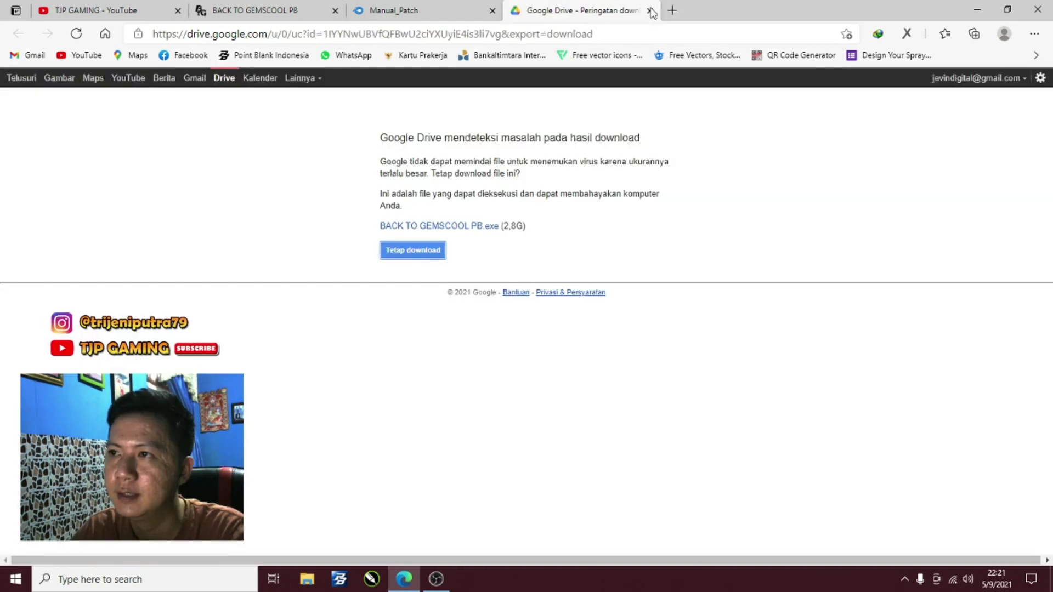
left_click(649, 10)
Close the MediaFire tab and browse File Explorer to Downloads > Programs
left_click(492, 12)
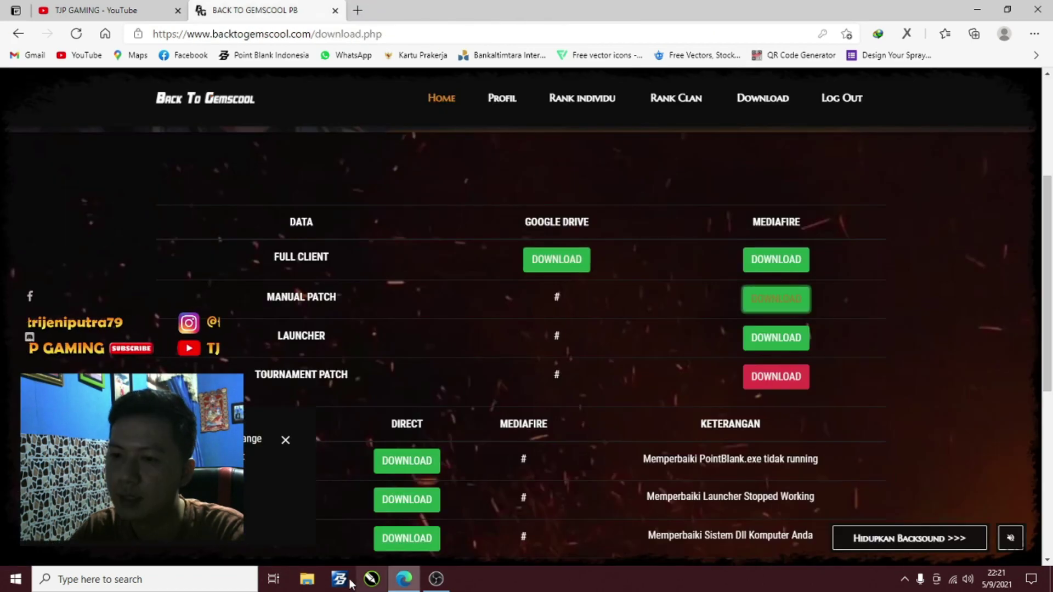
left_click(307, 579)
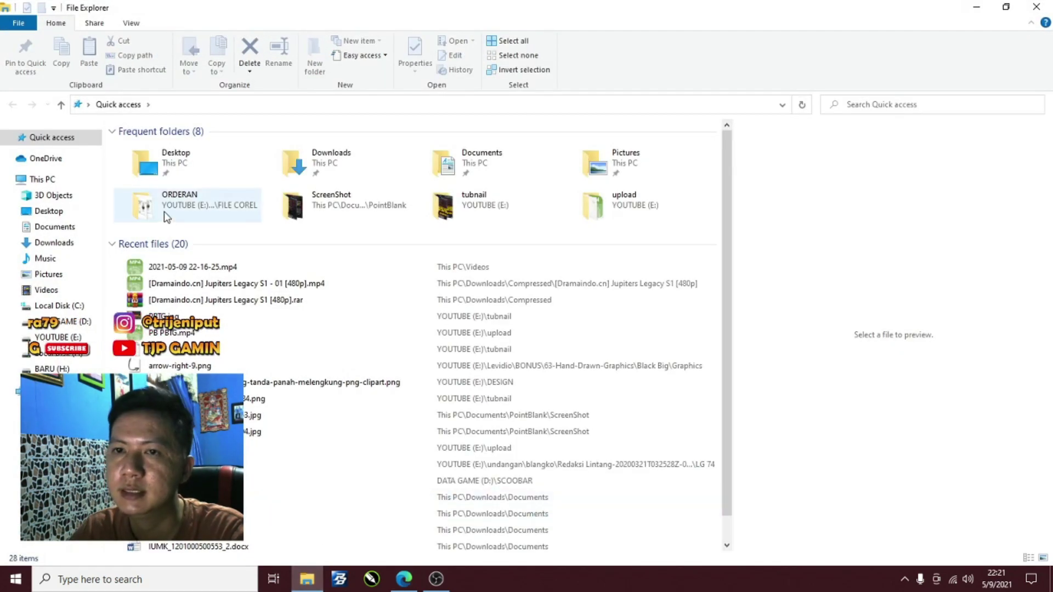
left_click(77, 248)
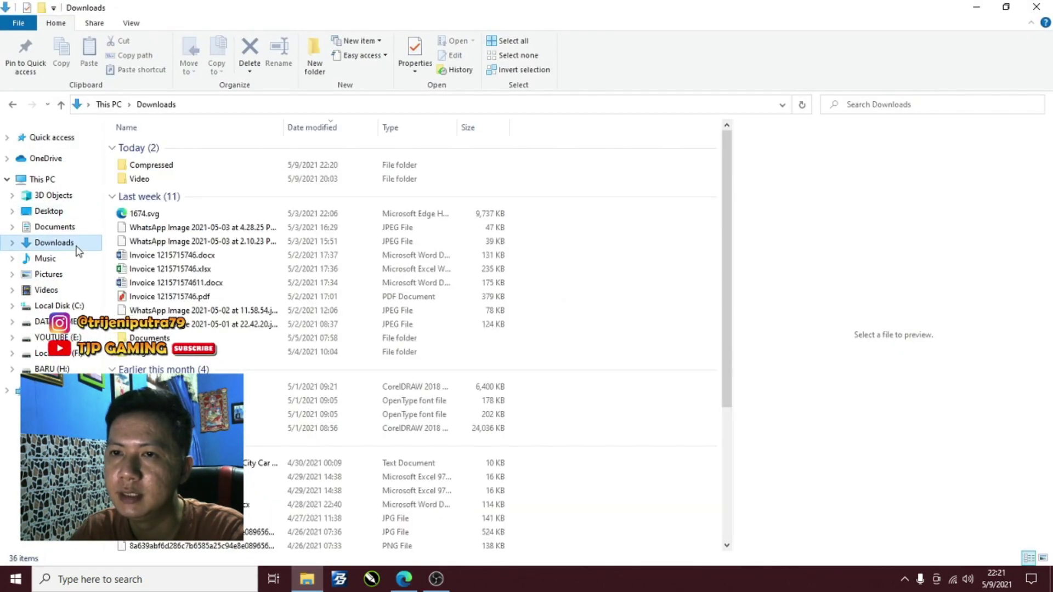
double_click(226, 354)
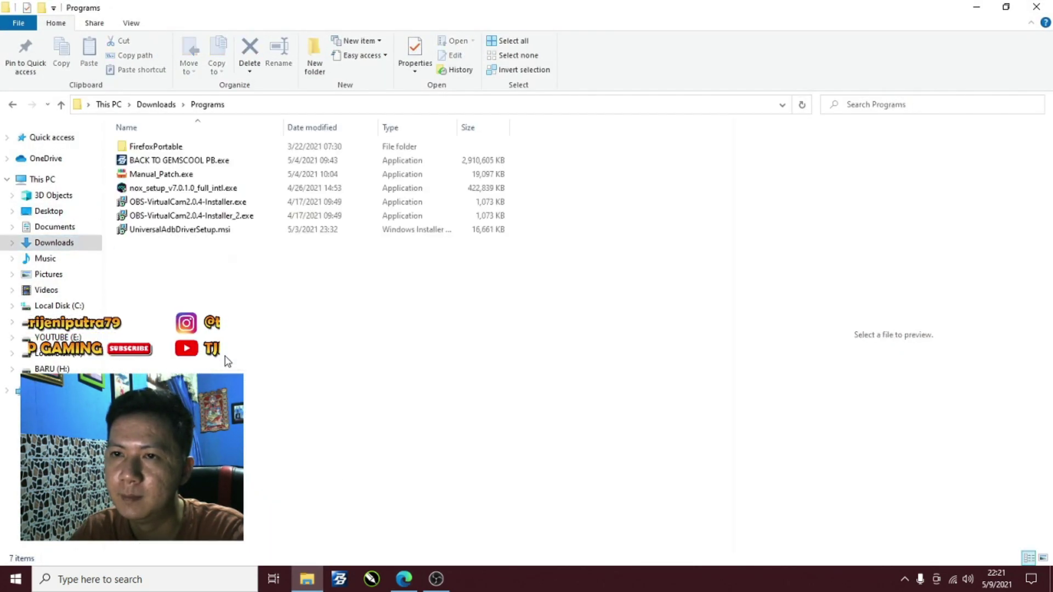
Launch the BACK TO GEMSCOOL PB.exe installer from the Programs folder
left_click(249, 164)
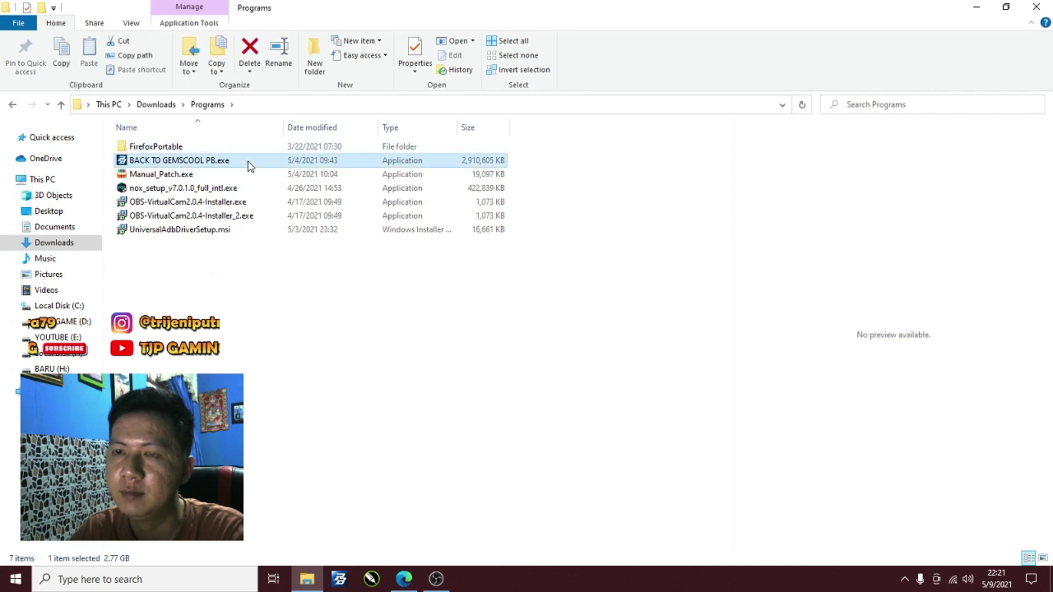
left_click(300, 344)
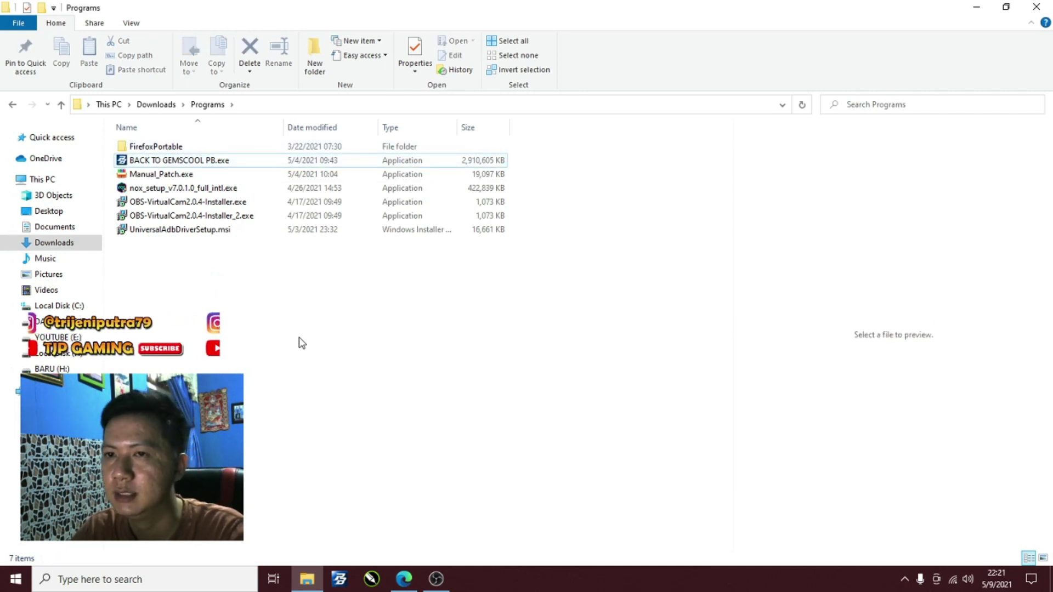
left_click(213, 173)
left_click(247, 160)
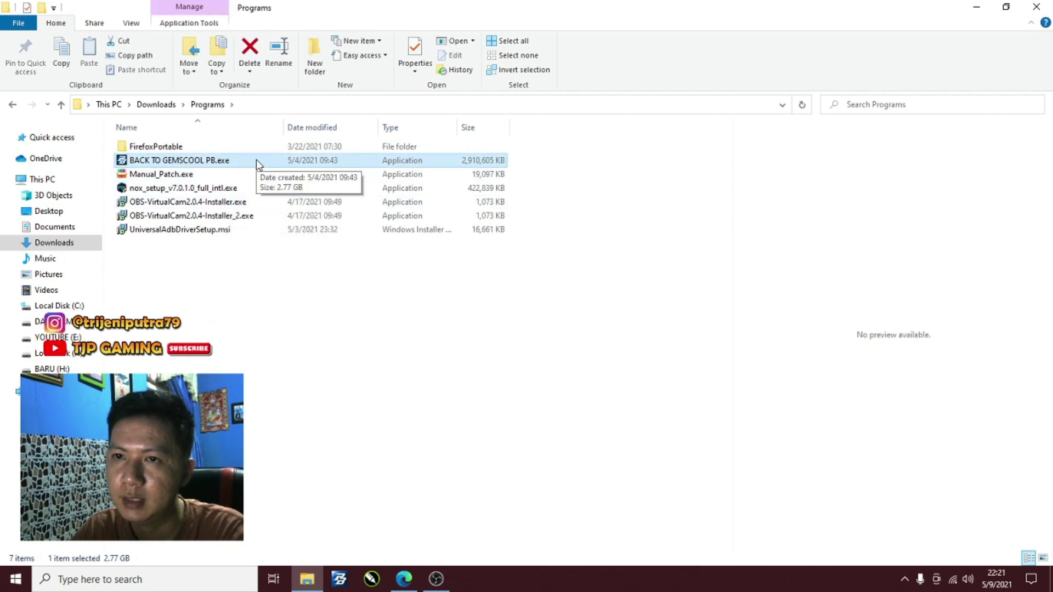
double_click(256, 159)
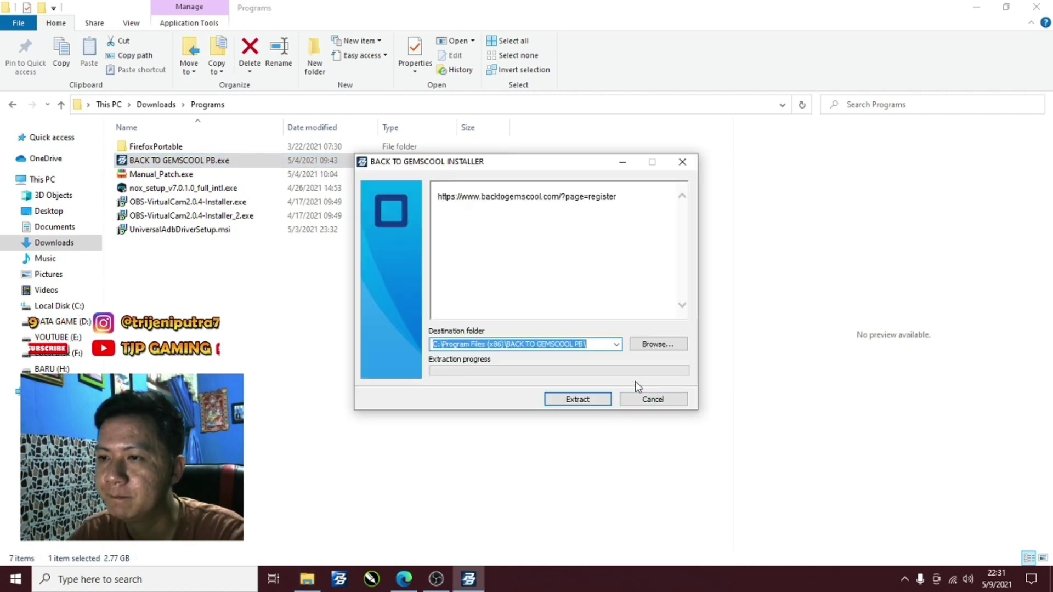
Create a new folder on DATA GAME (D:), typing 'PB B' as its name, as the destination
left_click(616, 344)
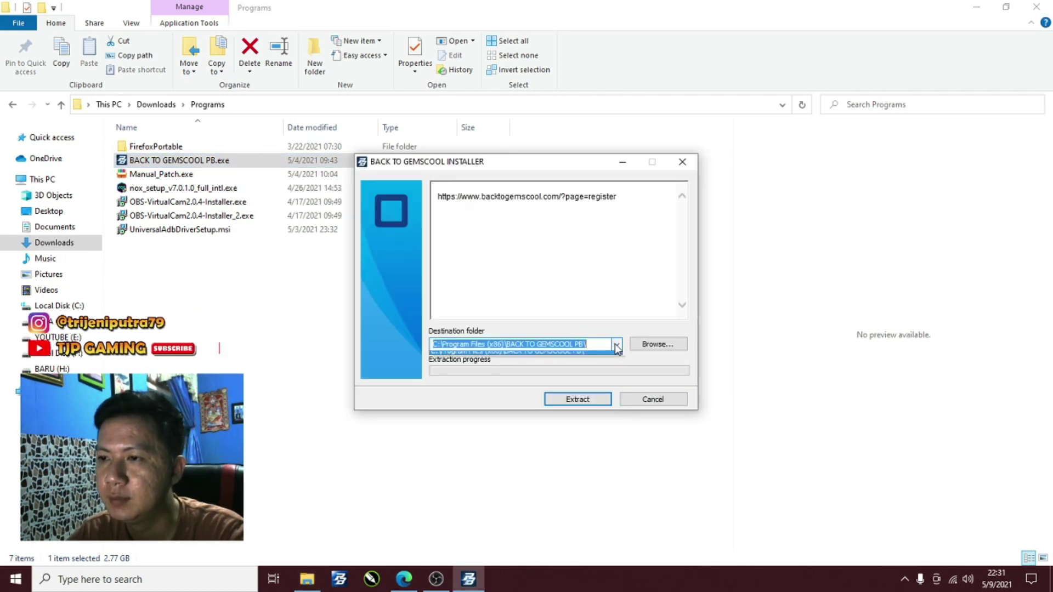
left_click(521, 356)
left_click(660, 348)
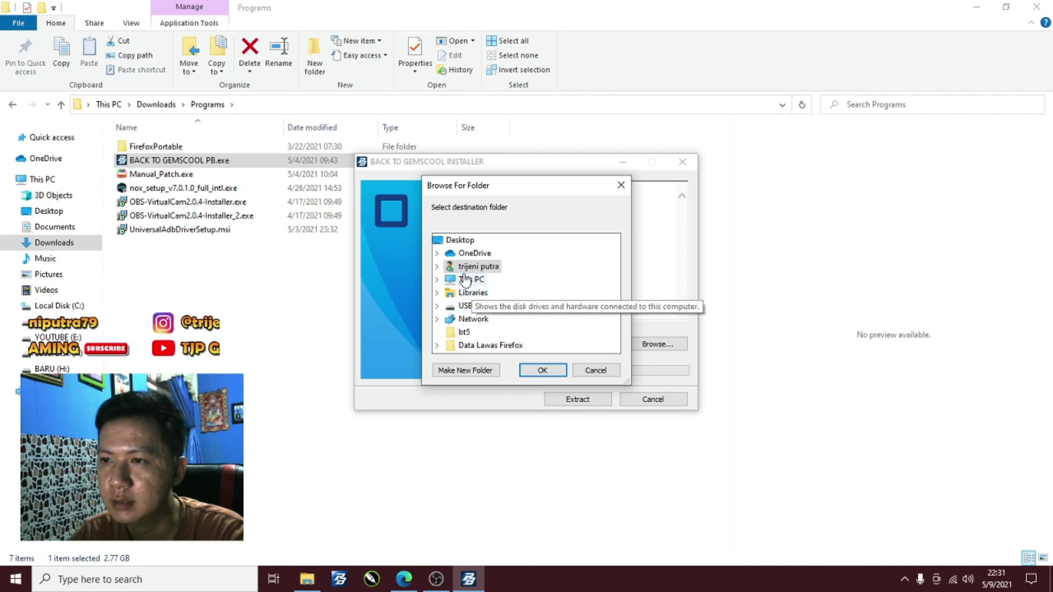
key("t")
key("Right")
scroll(557, 306, "down", 3)
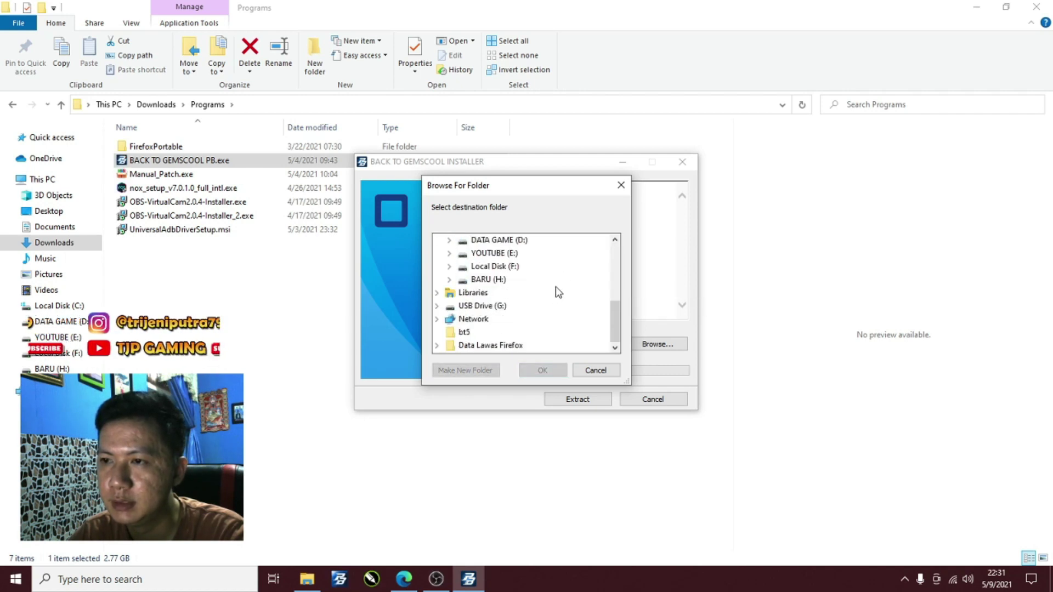
double_click(497, 256)
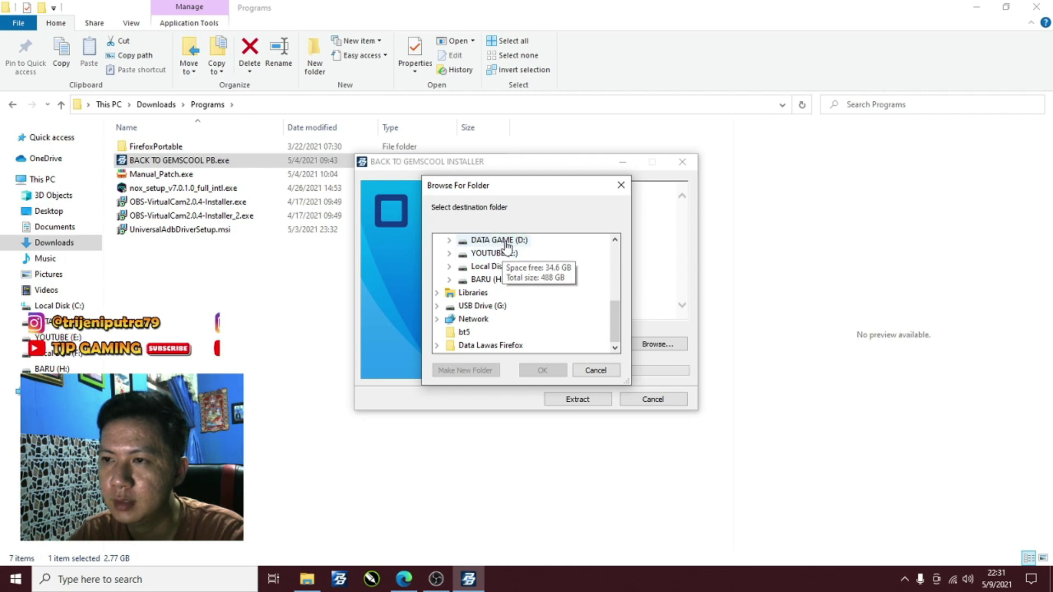
left_click(482, 371)
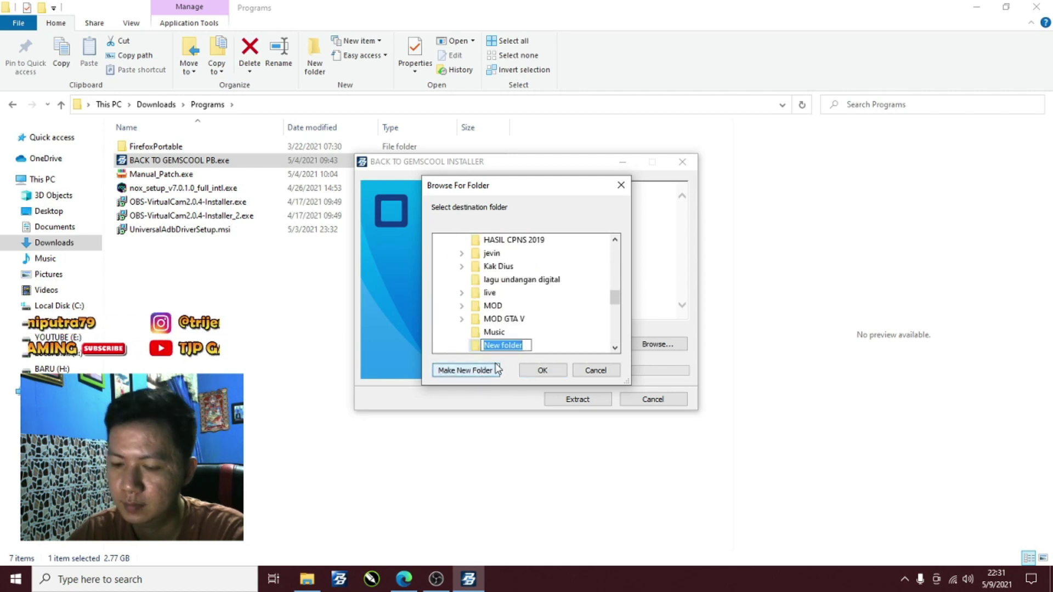
type("PB BTG")
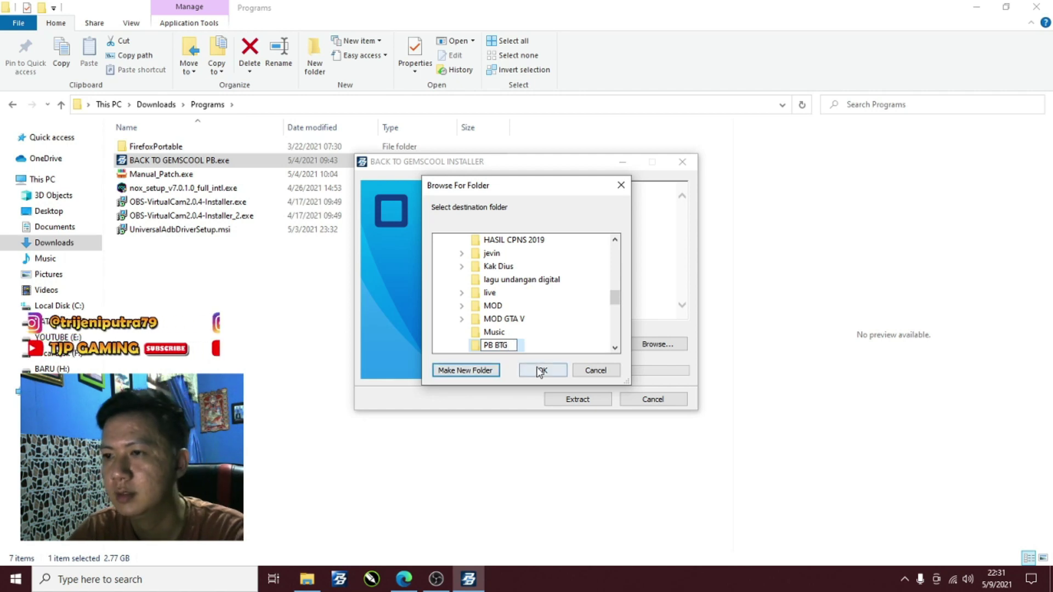
left_click(540, 370)
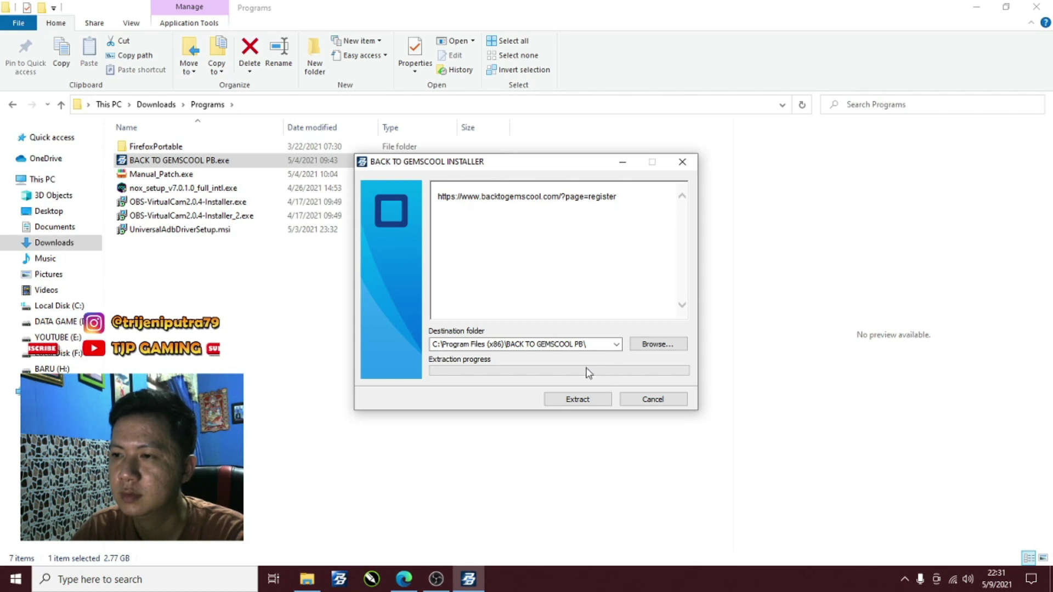
Browse This PC > DATA GAME (D:) again and pick the PB BTG folder as destination
left_click(616, 344)
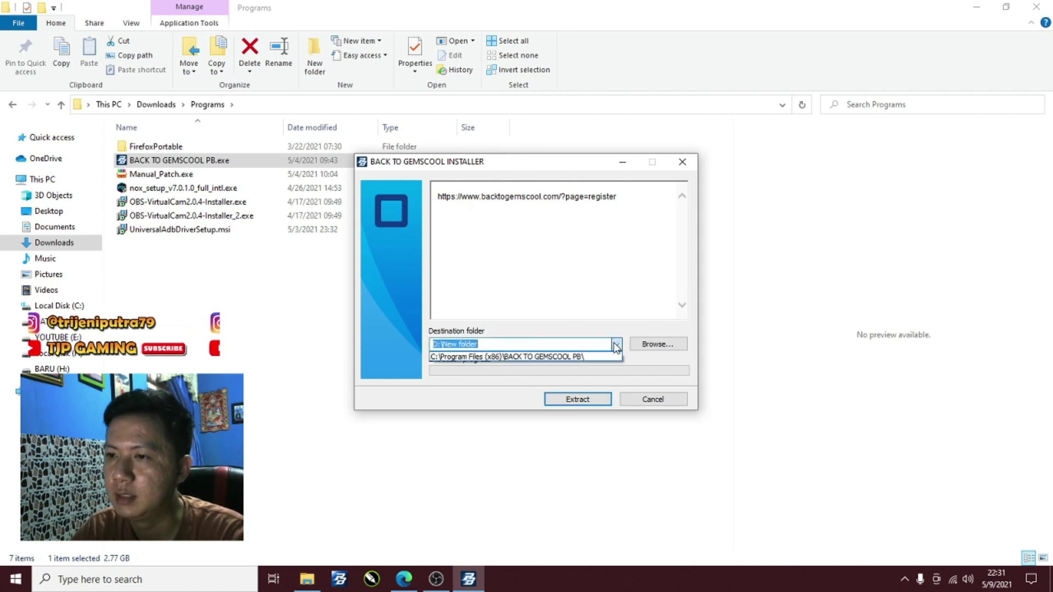
left_click(617, 345)
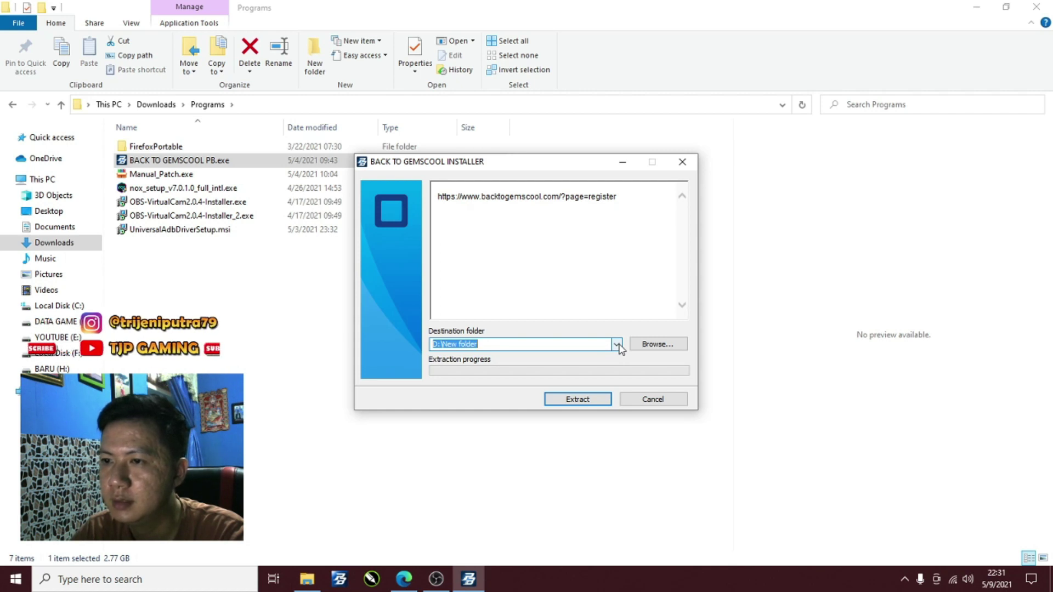
left_click(617, 344)
left_click(617, 345)
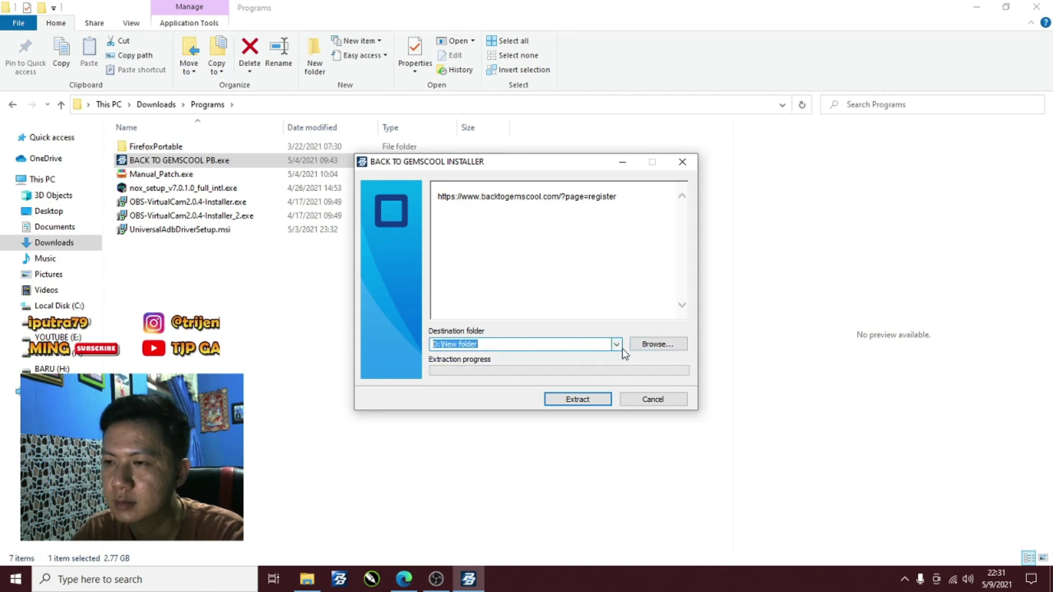
left_click(657, 344)
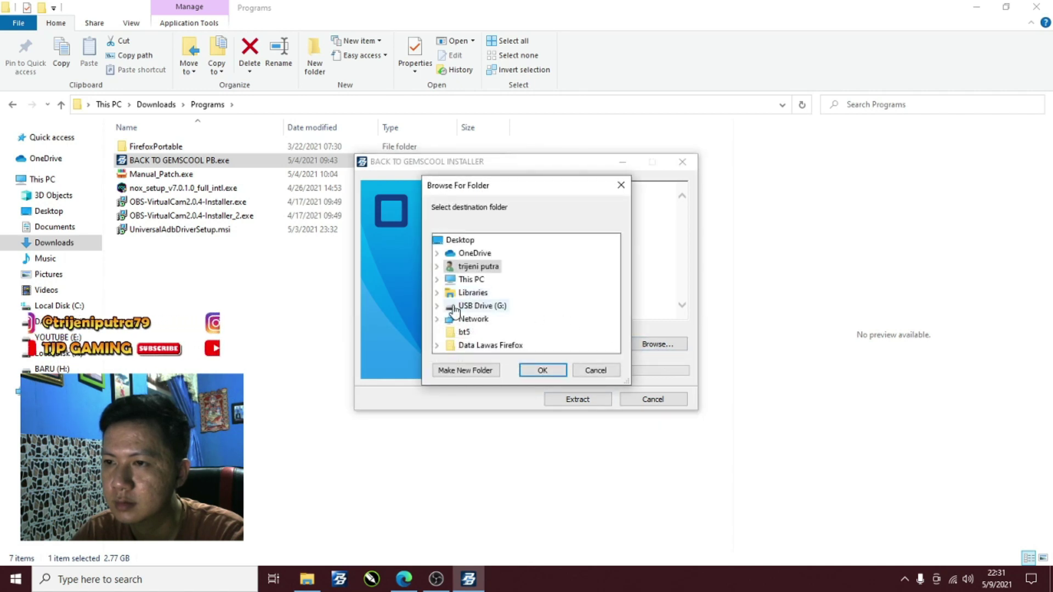
left_click(461, 280)
scroll(548, 296, "down", 1)
left_click(557, 322)
left_click_drag(627, 279, 628, 310)
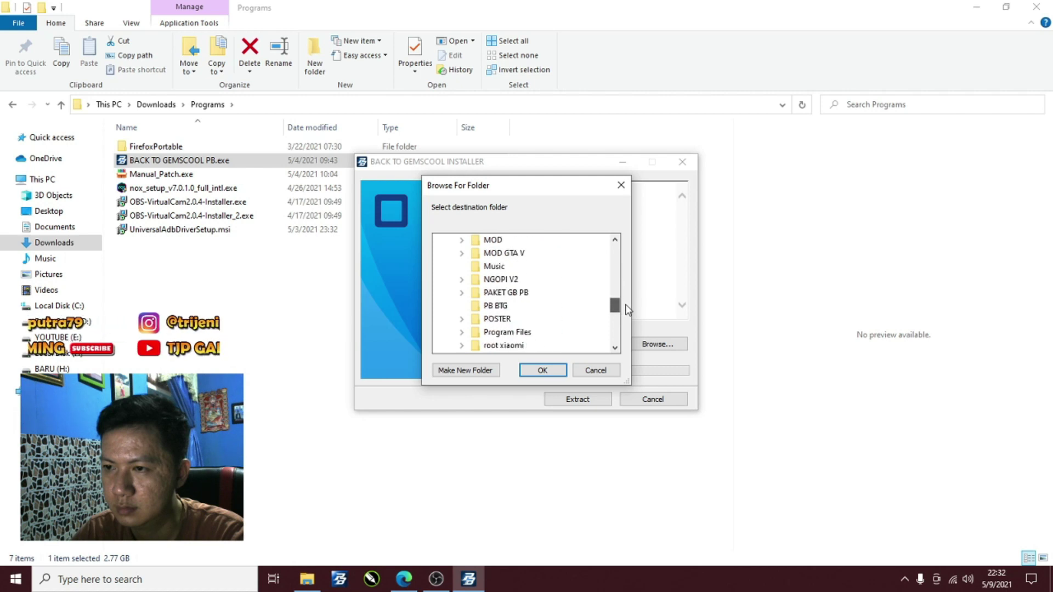
left_click(495, 305)
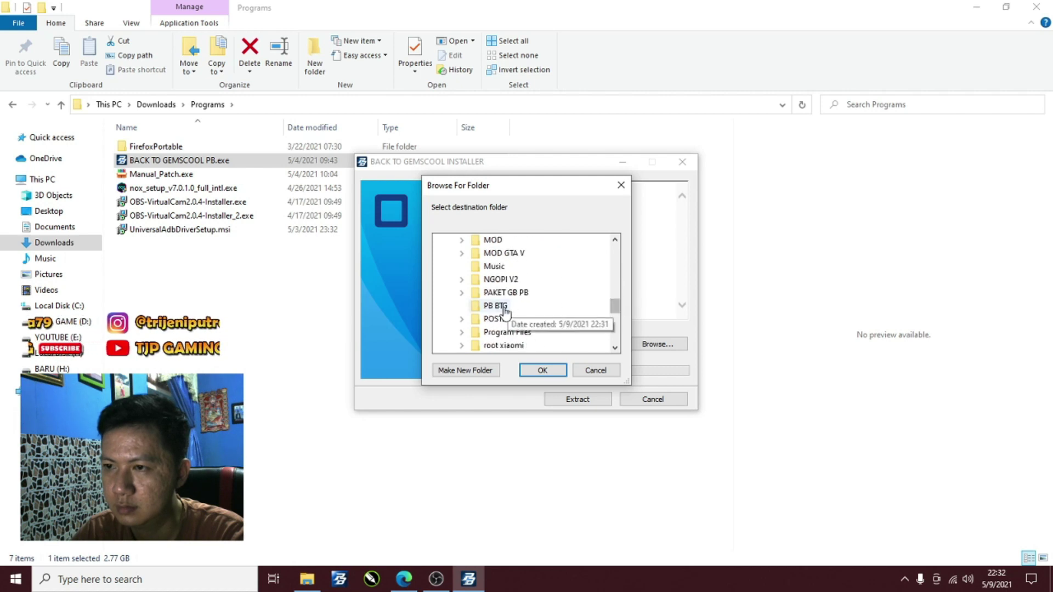
left_click(542, 370)
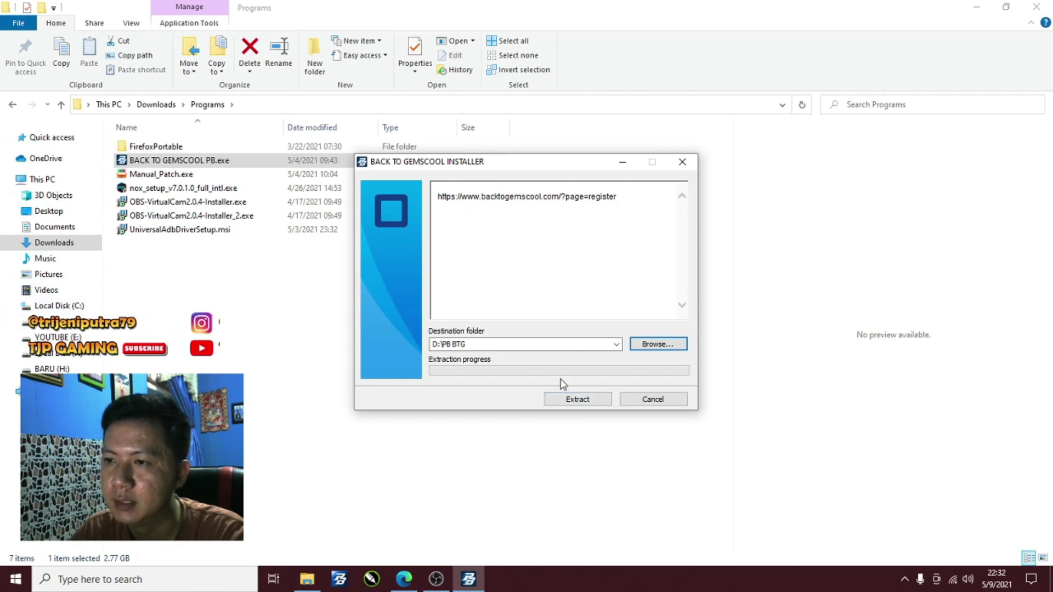
Extract the Point Blank client into D:\PB BTG and minimize File Explorer to reveal the launcher
left_click(583, 400)
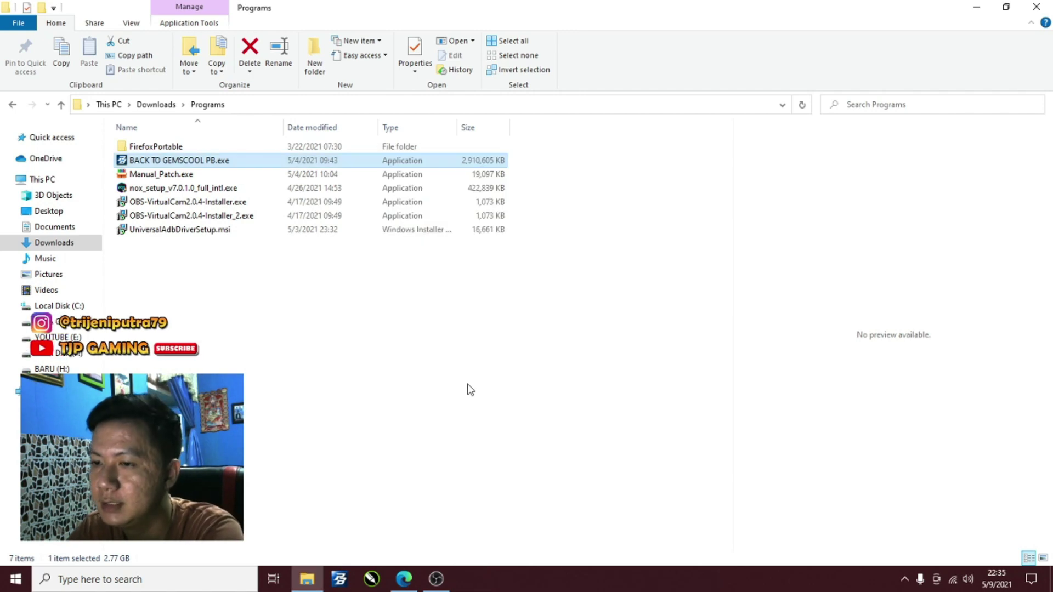
left_click(976, 6)
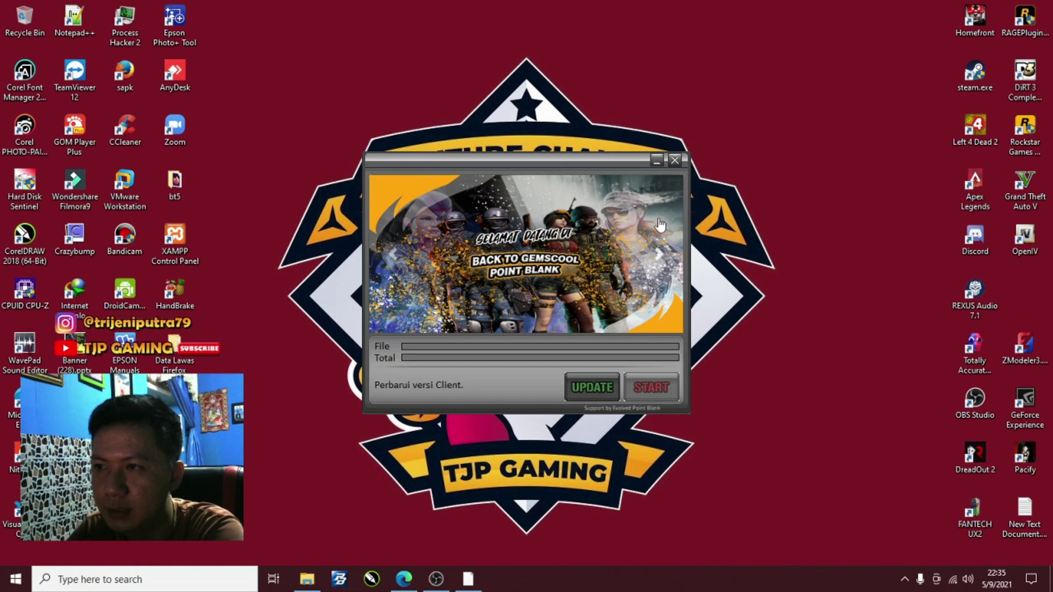
Exit the game launcher and run Manual_Patch.exe from the Programs folder
left_click(675, 160)
left_click(535, 331)
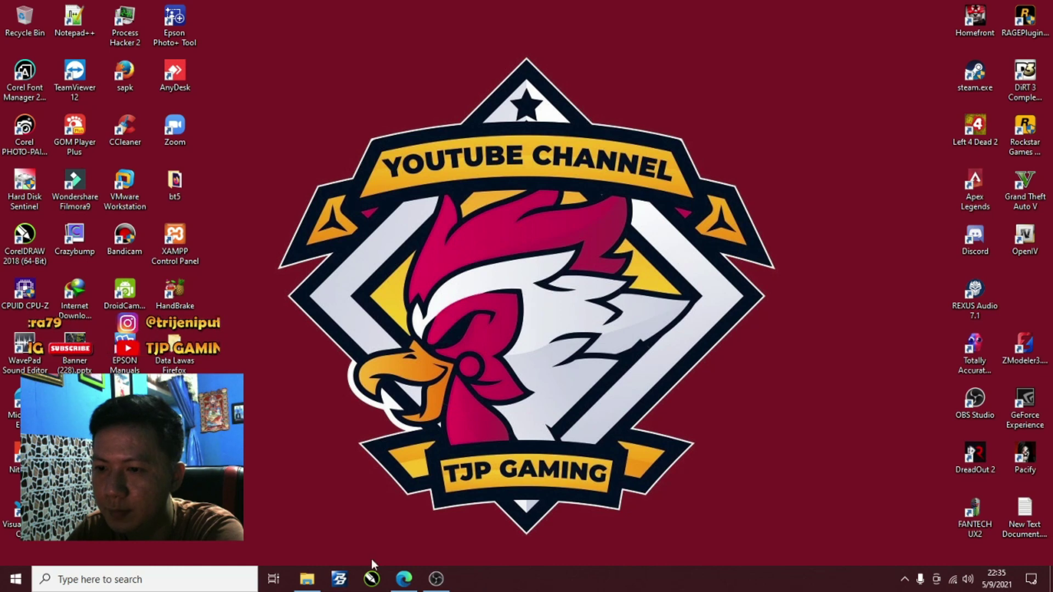
left_click(307, 578)
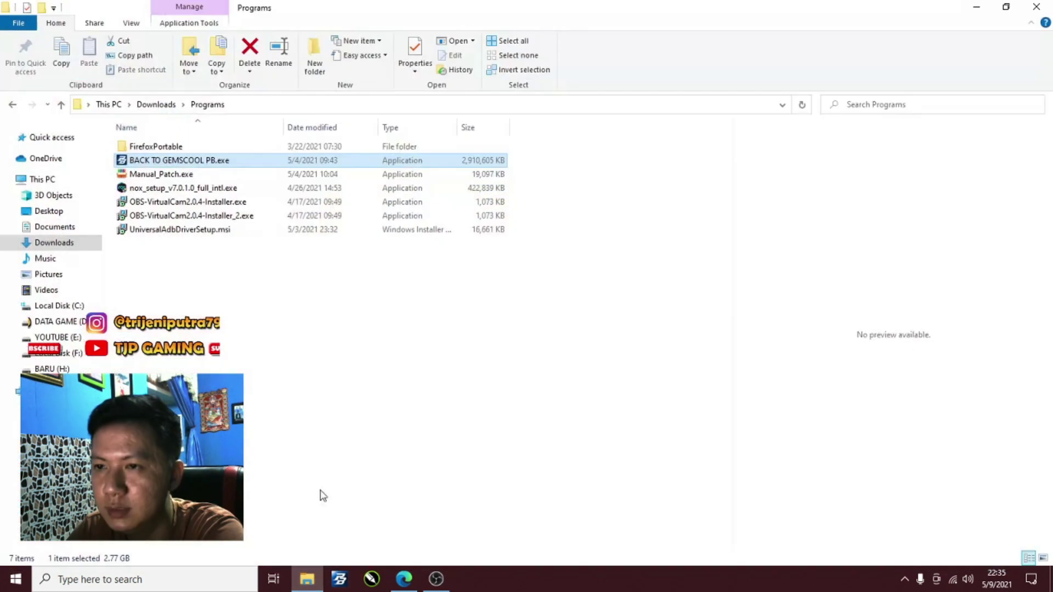
left_click(247, 174)
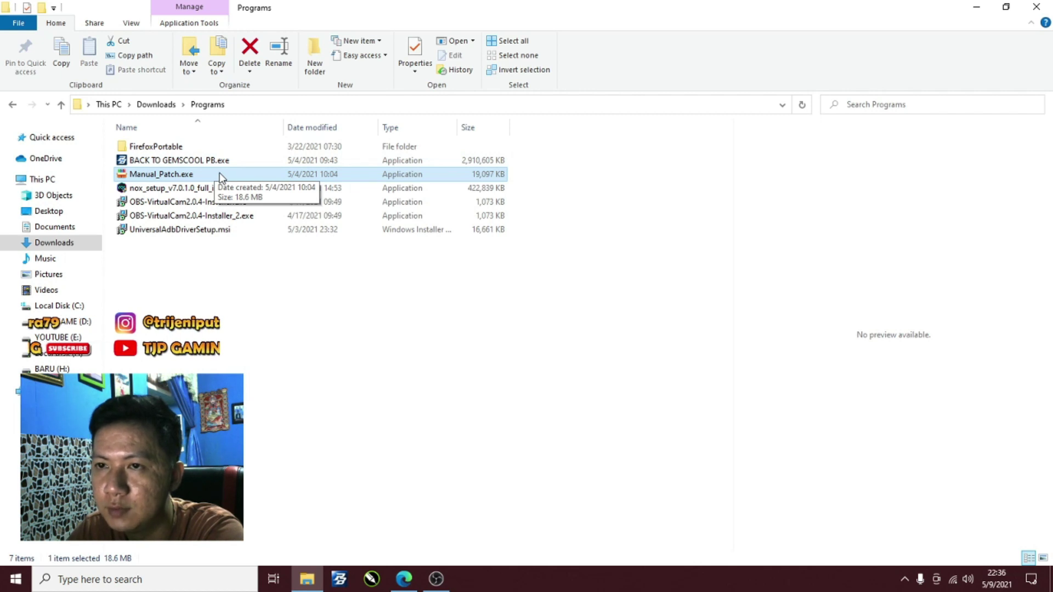
double_click(221, 175)
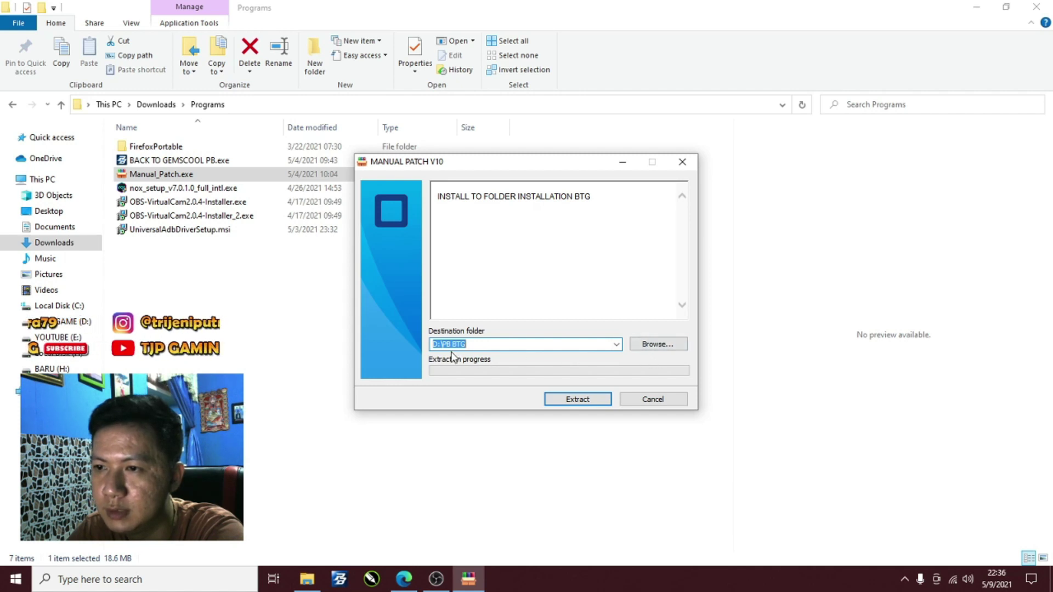
Keep D:\PB BTG as the patch destination and extract the manual patch there
left_click(594, 348)
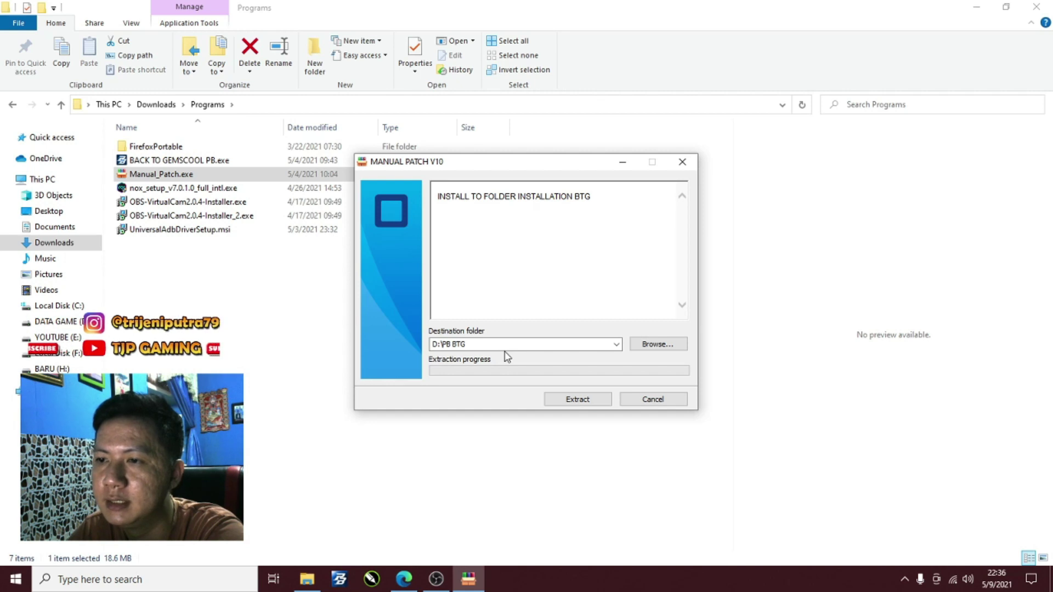
left_click(666, 347)
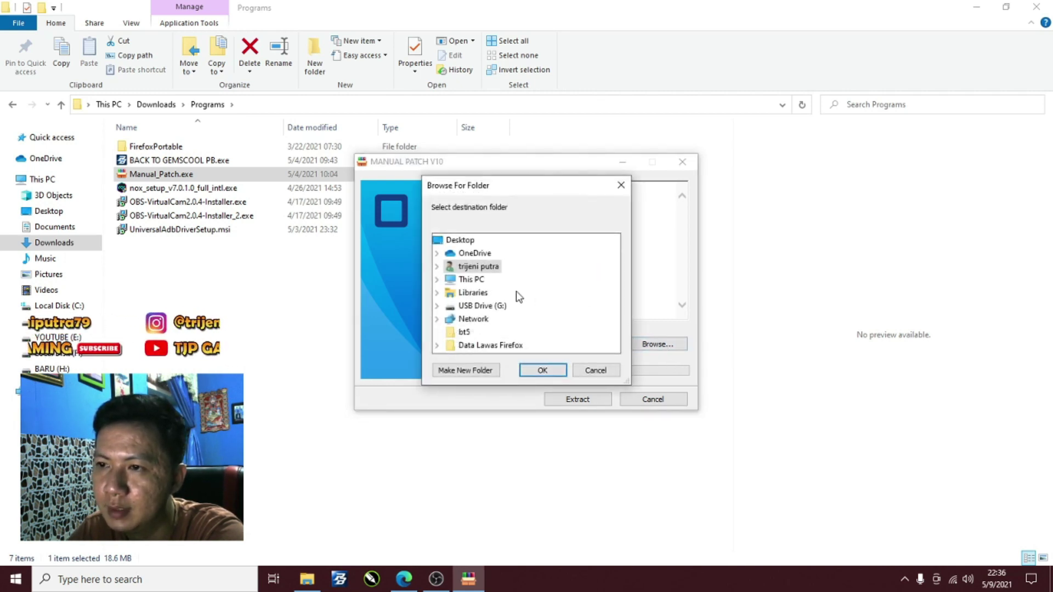
left_click(593, 375)
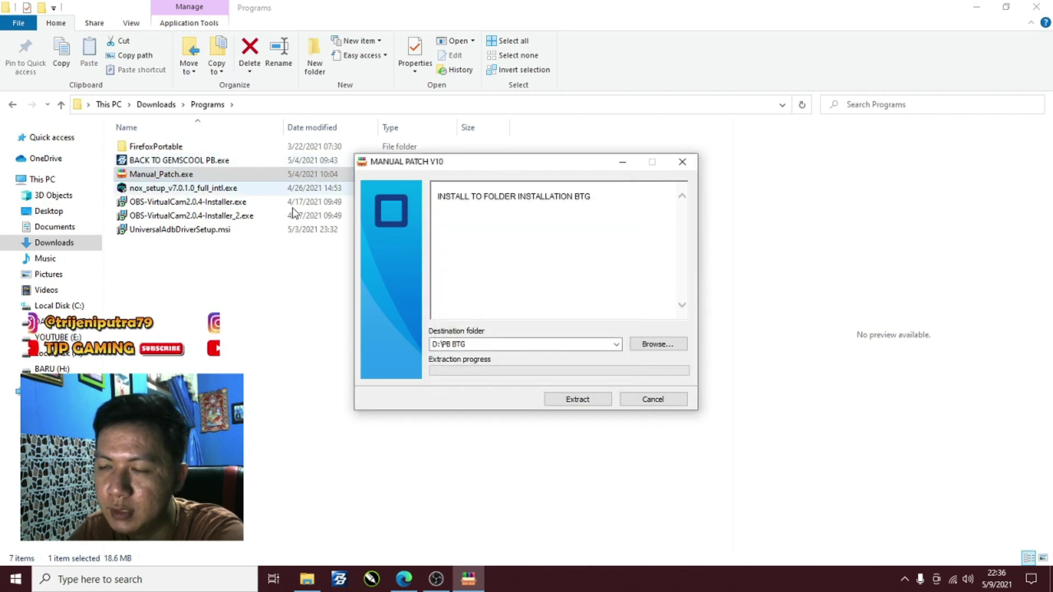
left_click(525, 346)
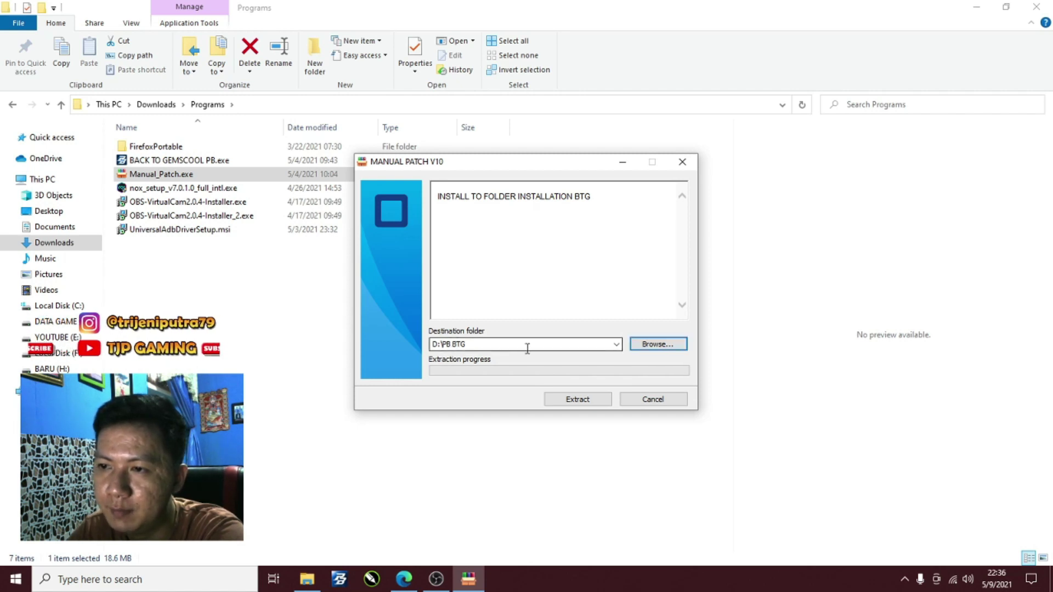
left_click(591, 403)
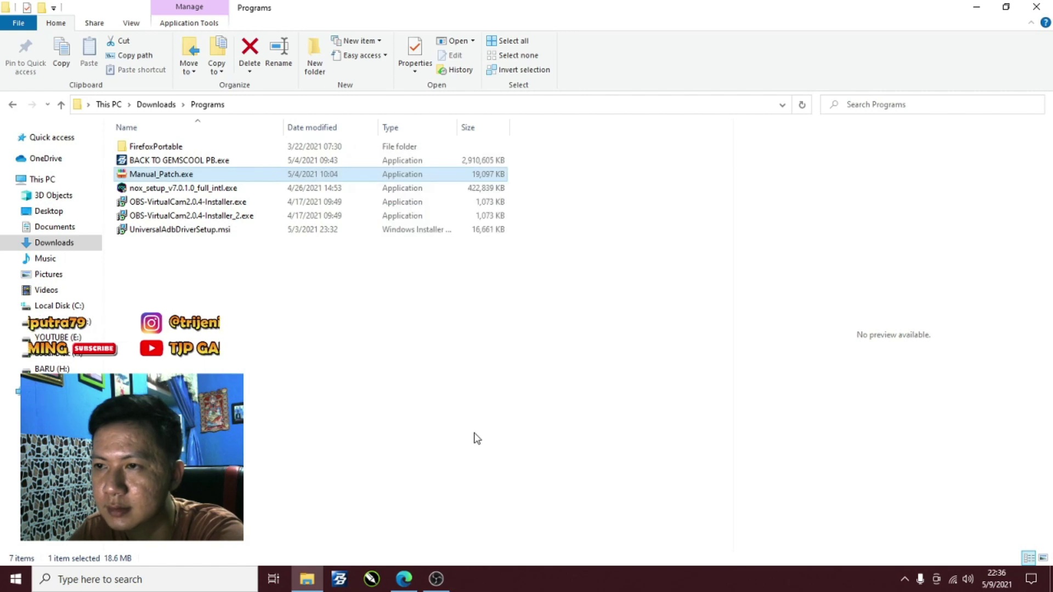
Let the launcher finish updating, press START, and dismiss the loading error
left_click(976, 7)
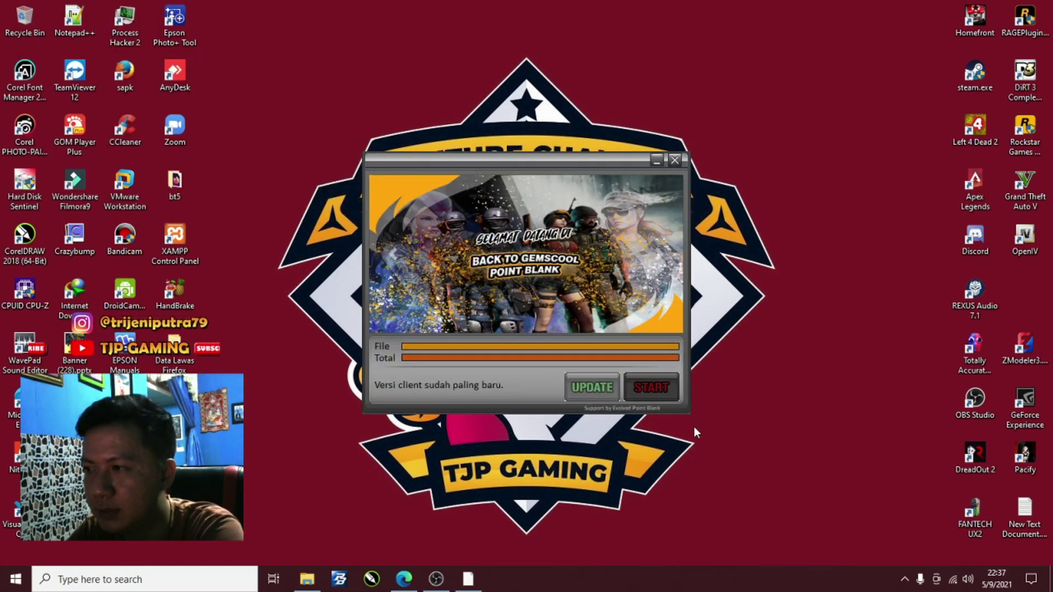
left_click(668, 389)
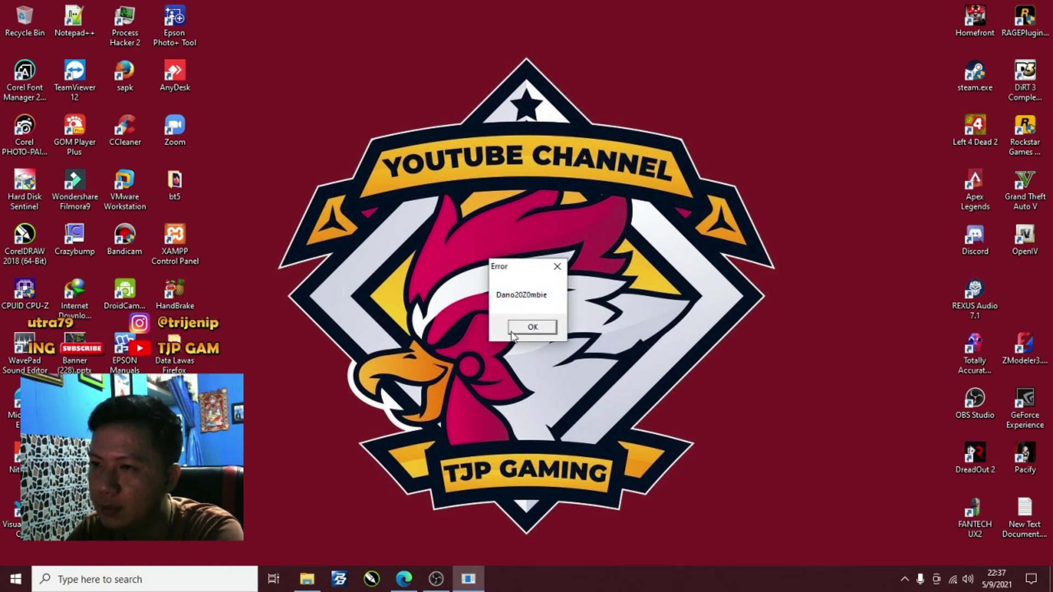
left_click(531, 327)
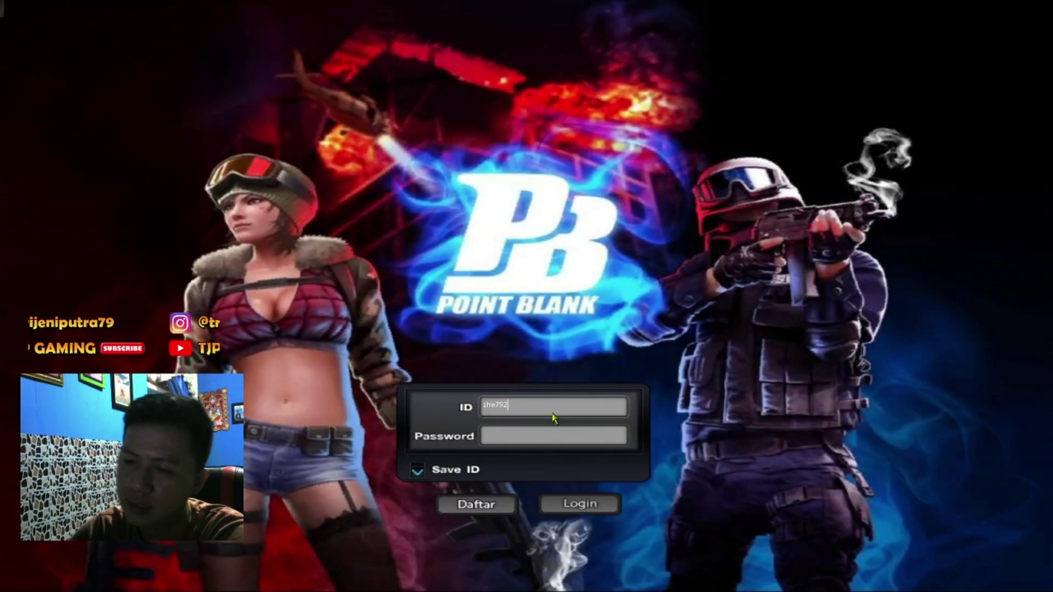
Enter the account ID and password and log in, retrying after a wrong-password message
key("BackSpace")
key("BackSpace")
key("BackSpace")
key("BackSpace")
key("BackSpace")
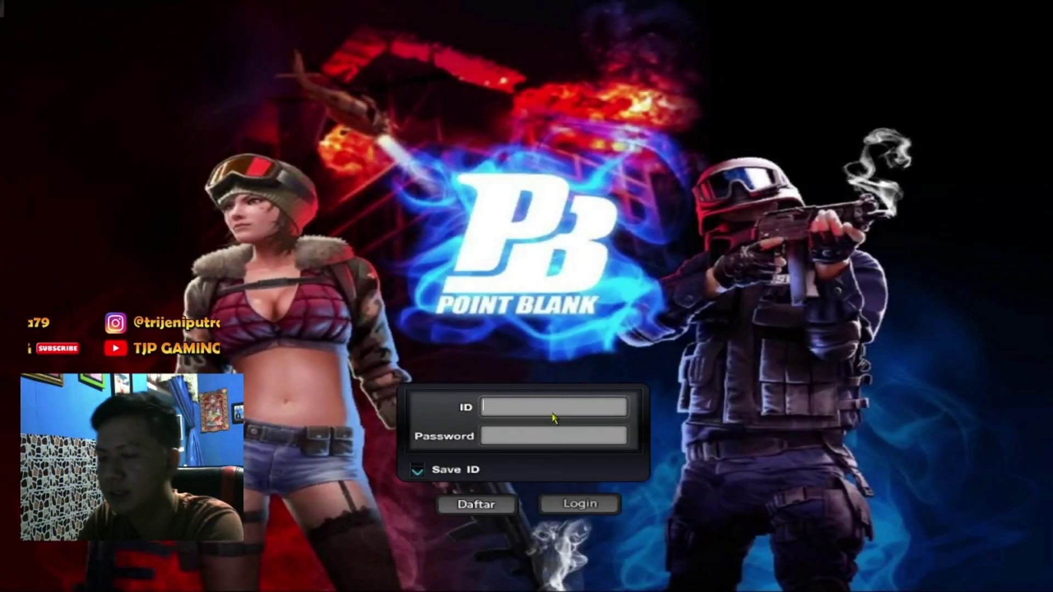
type("TRI")
key("BackSpace")
key("BackSpace")
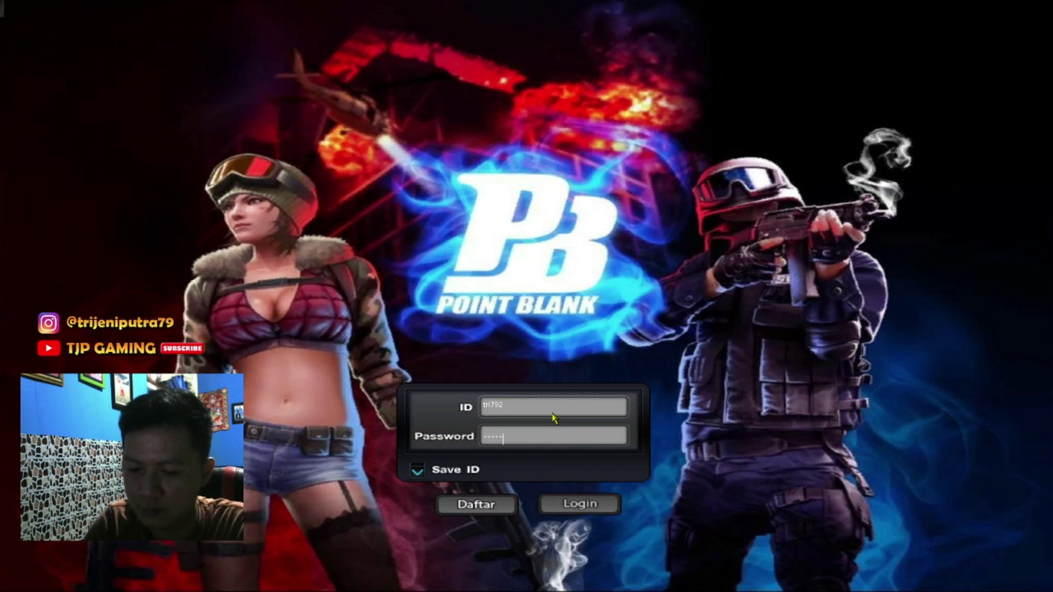
key("Return")
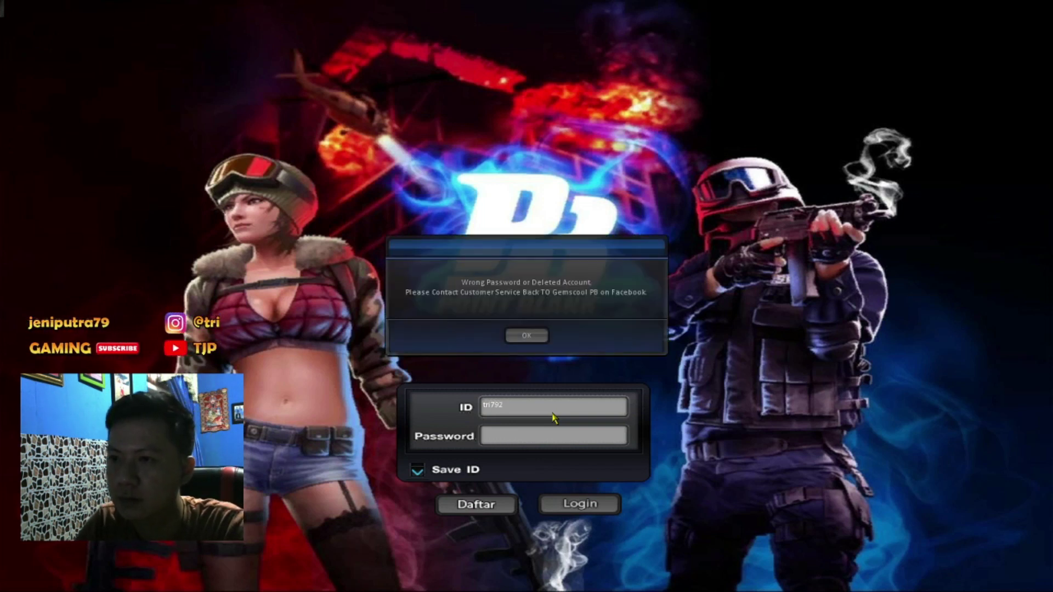
key("Return")
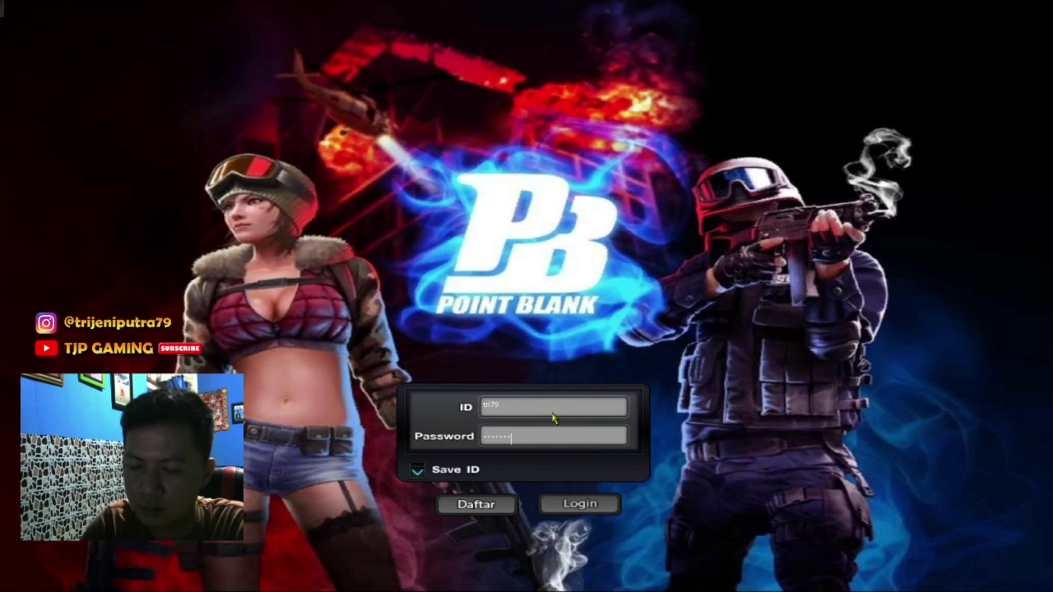
key("Return")
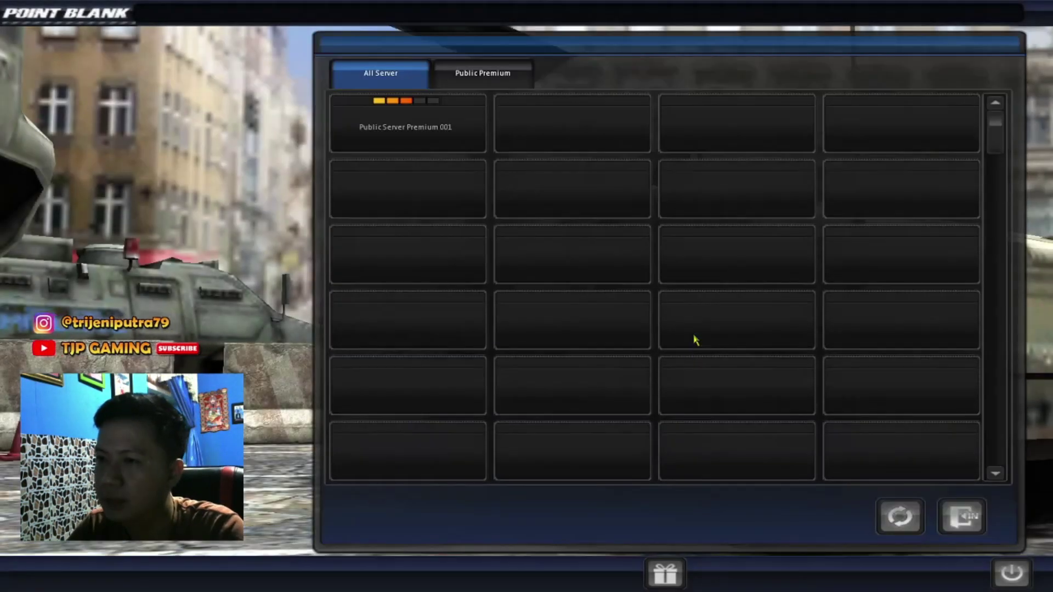
Choose Public Server Premium 001 and enter channel 003 Public Server BTG
left_click(438, 130)
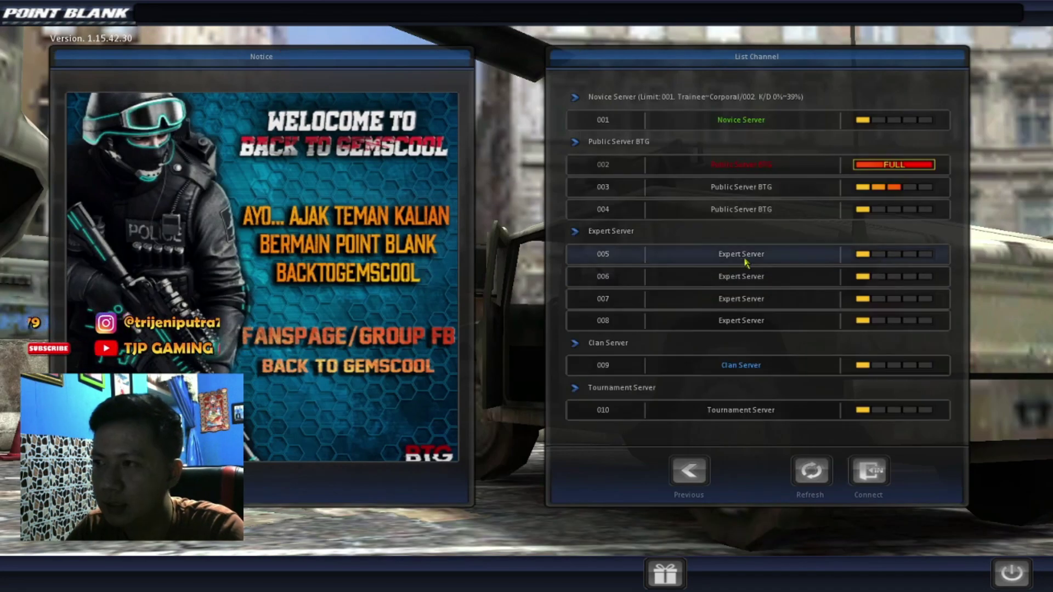
double_click(759, 190)
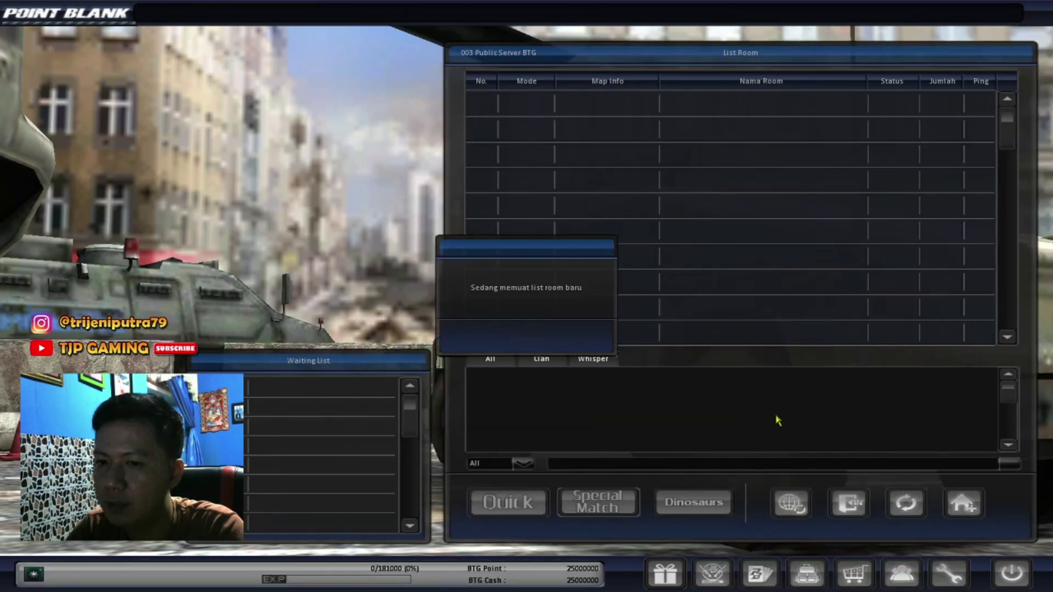